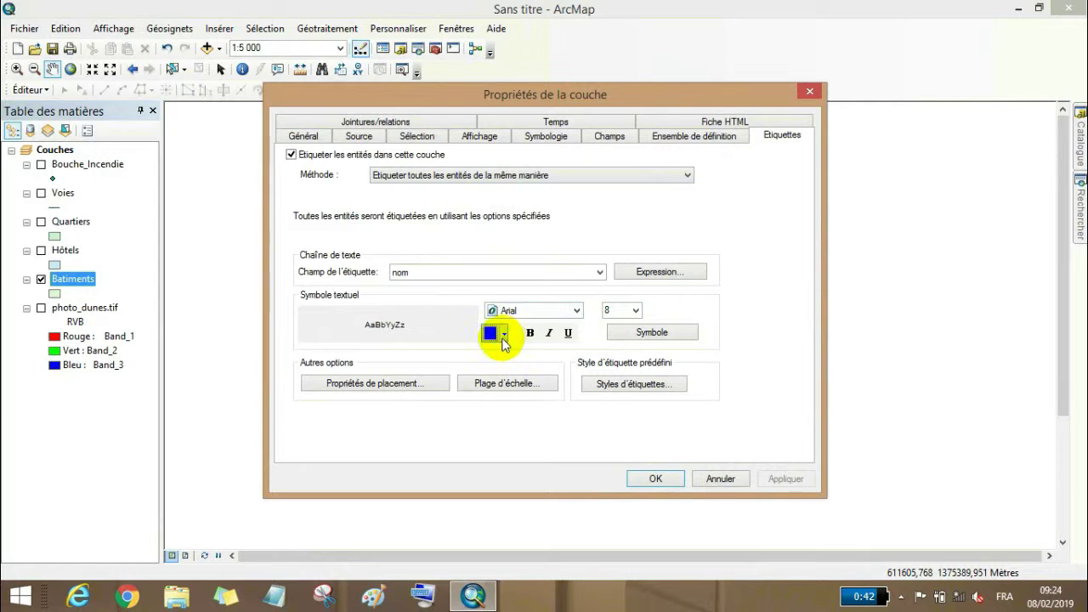
Set the Batiments label text to red, size 8, in the Arial font.
click(503, 335)
click(504, 403)
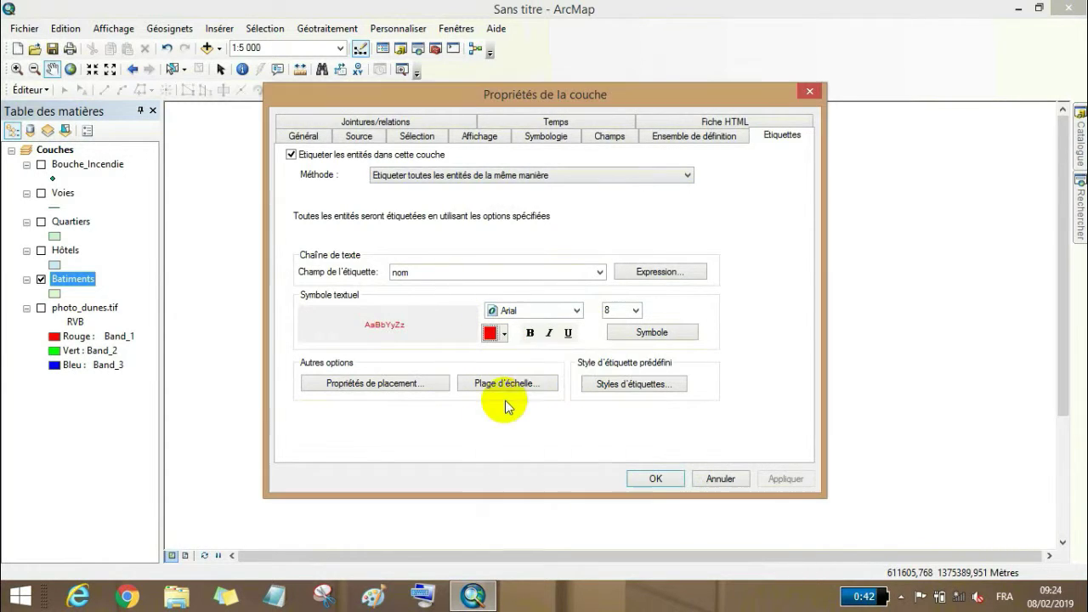
click(636, 311)
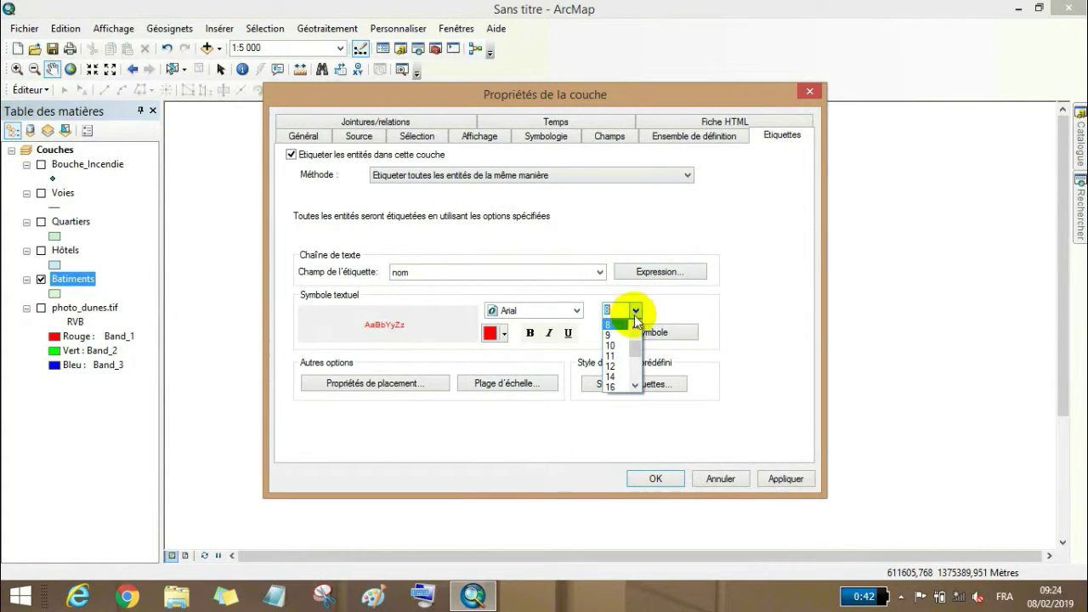
click(609, 324)
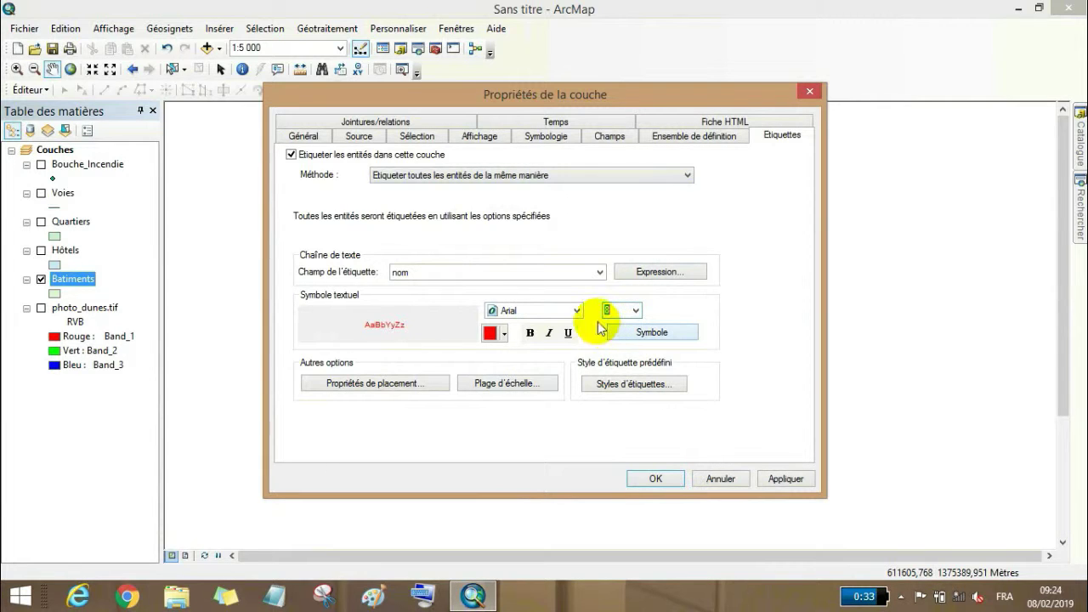
click(578, 311)
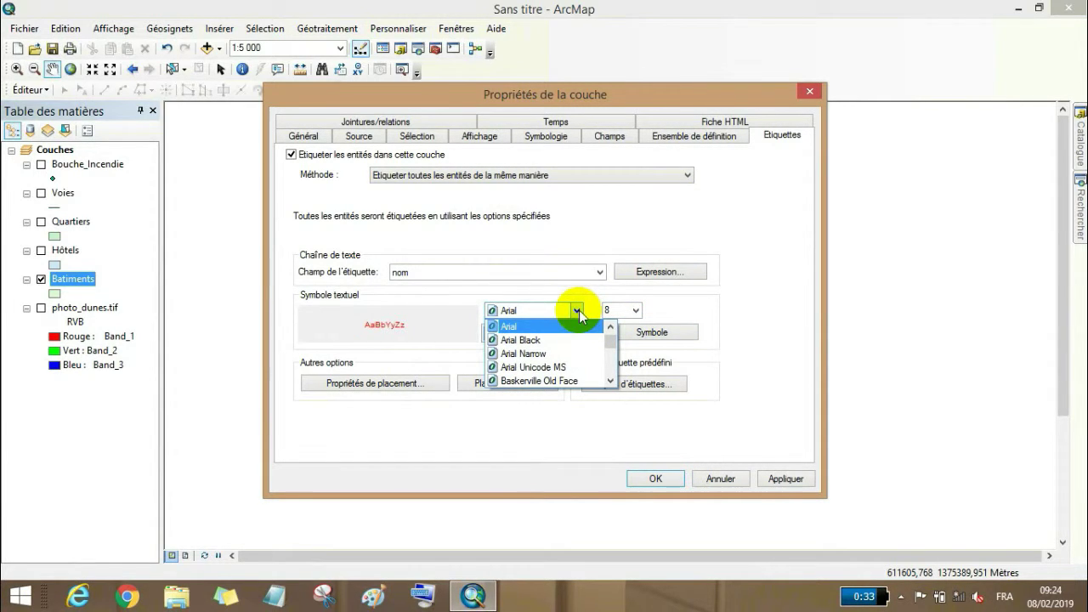
click(572, 326)
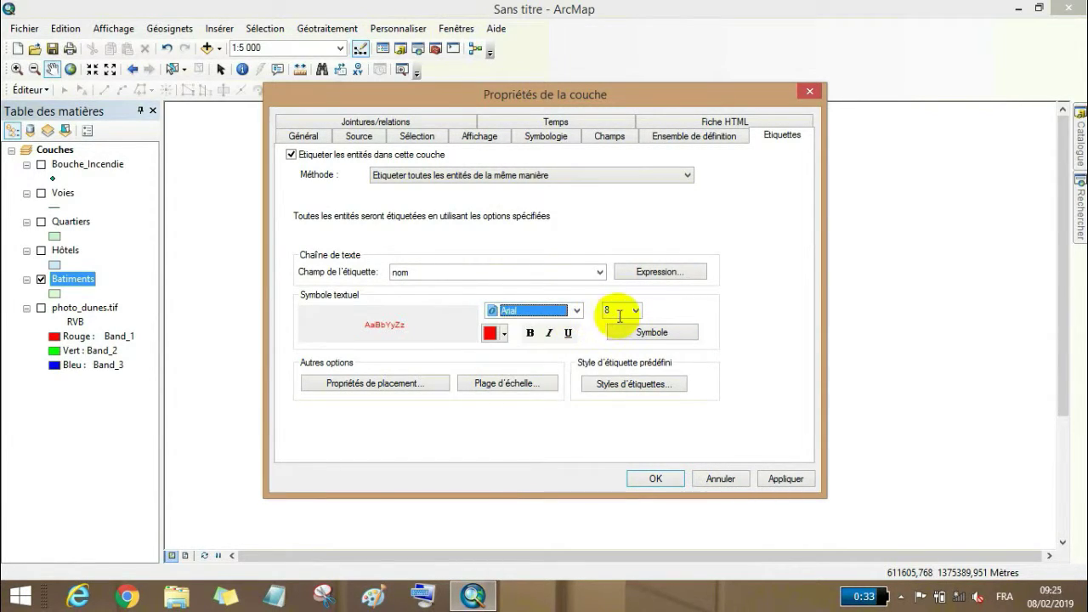
Accept label placement as Toujours orienté with one label per feature part, and apply the Batiments label settings.
click(395, 384)
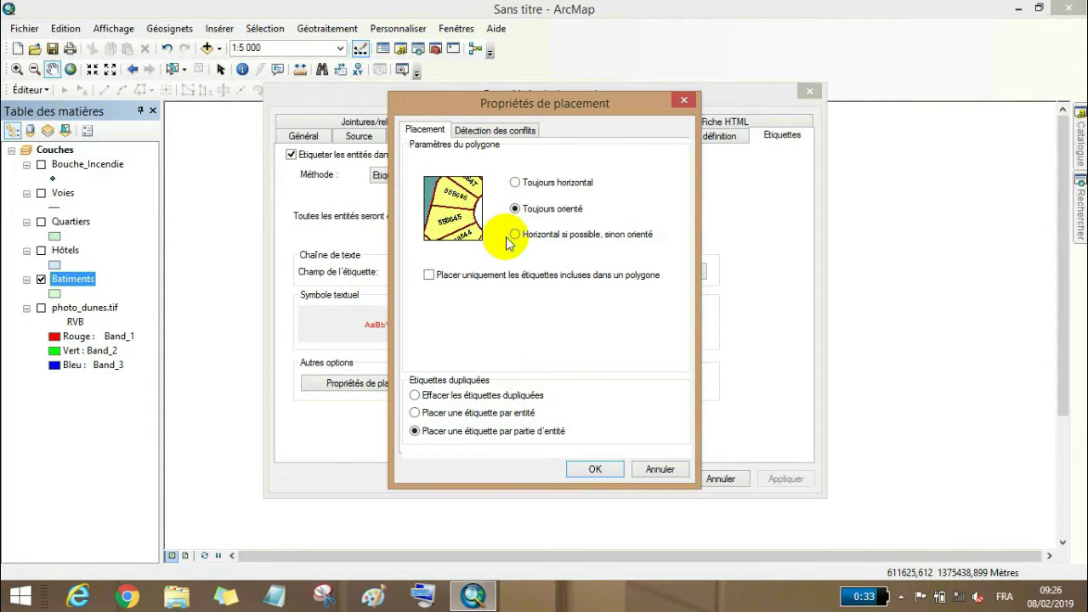
click(573, 467)
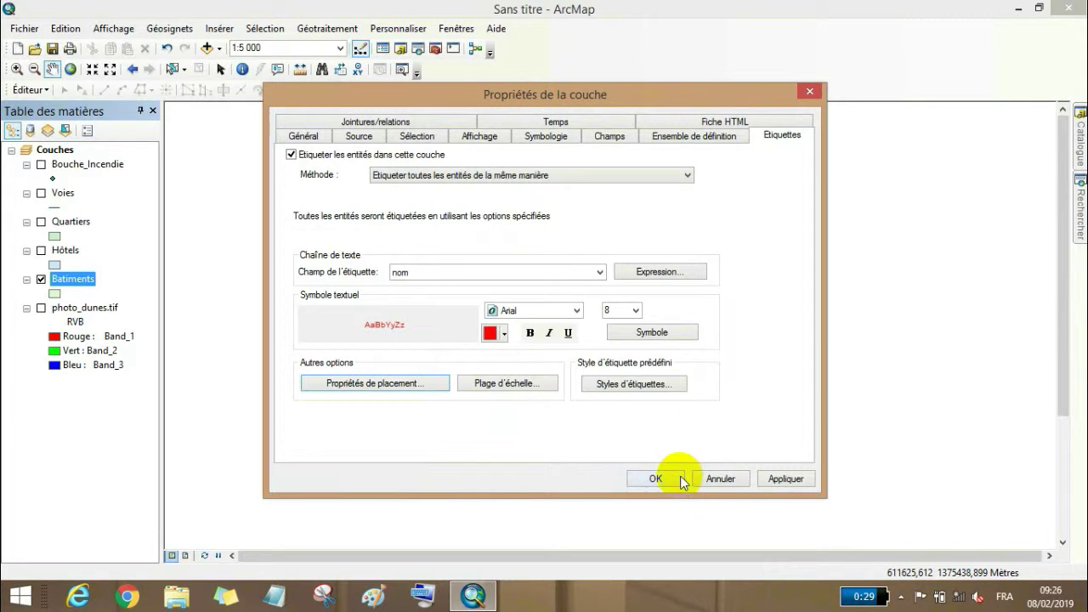
click(790, 479)
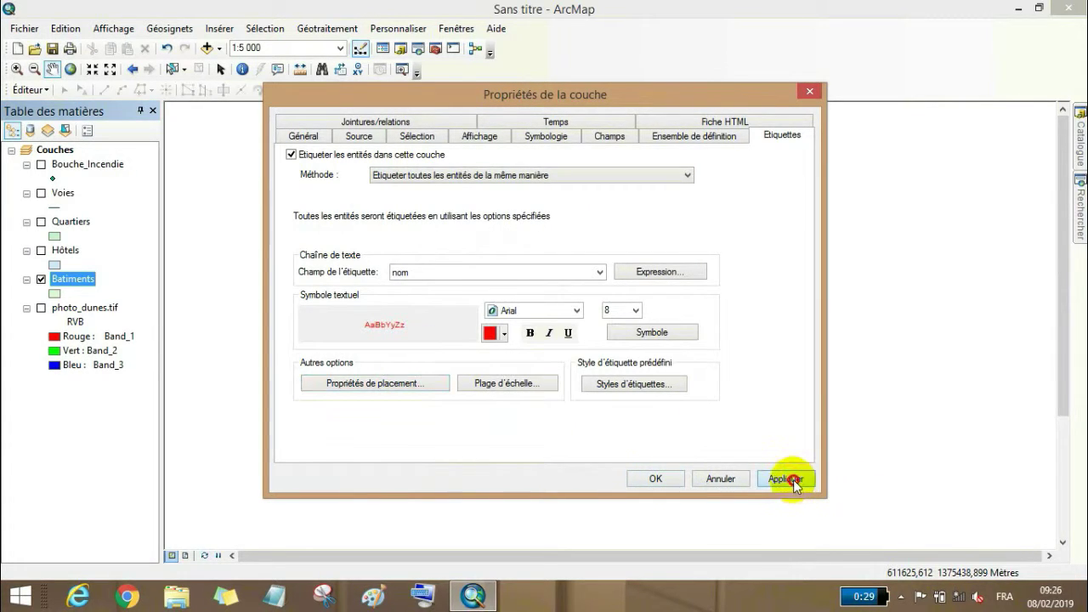
click(678, 480)
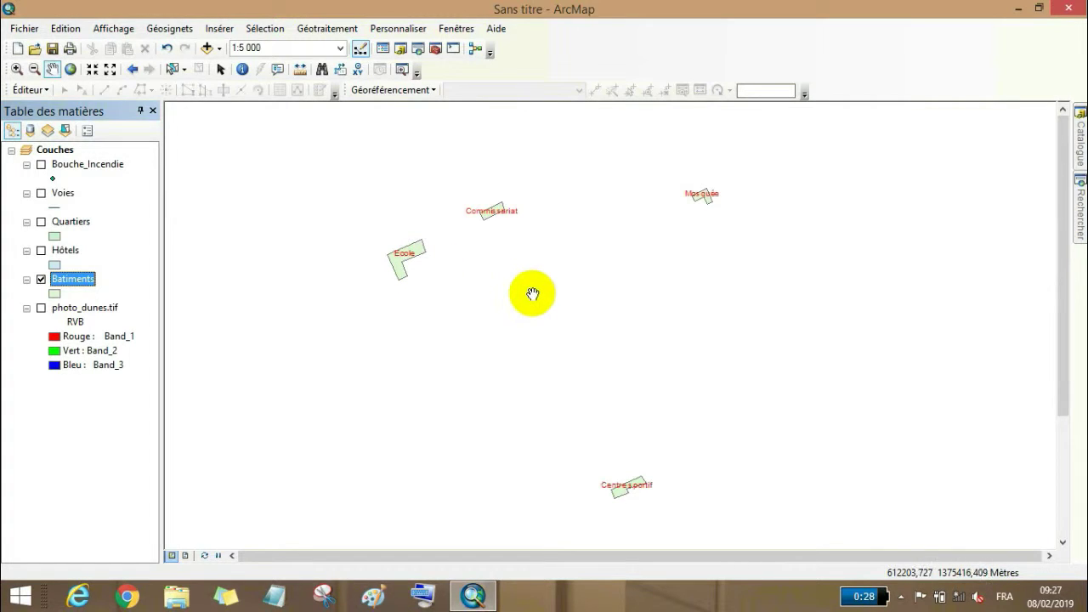
Examine how the building name labels are placed on the map at different scales.
scroll(411, 260, up, 2)
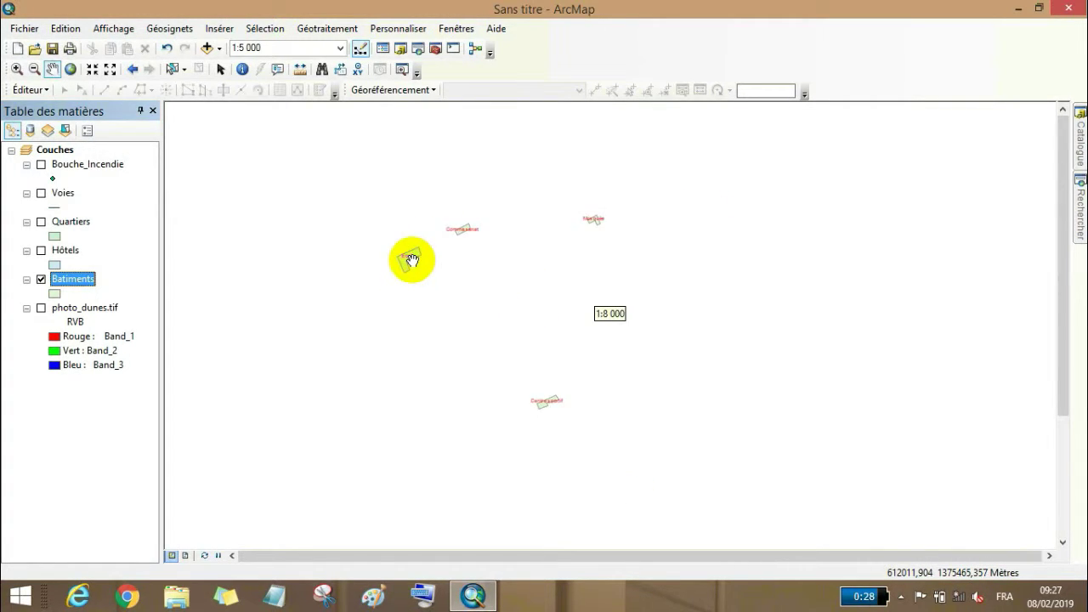
scroll(411, 260, down, 6)
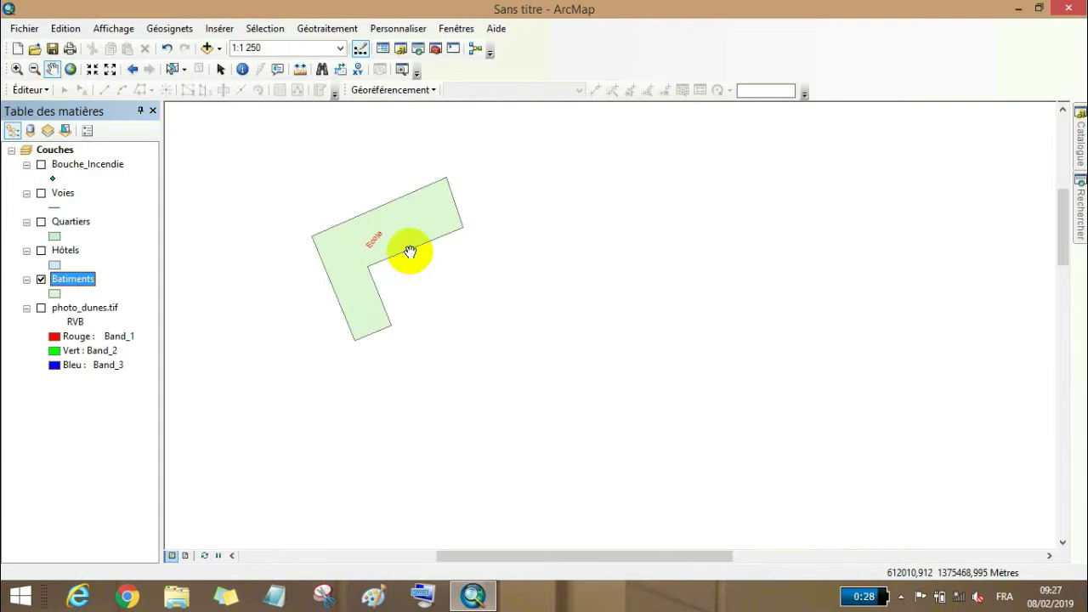
scroll(424, 259, up, 1)
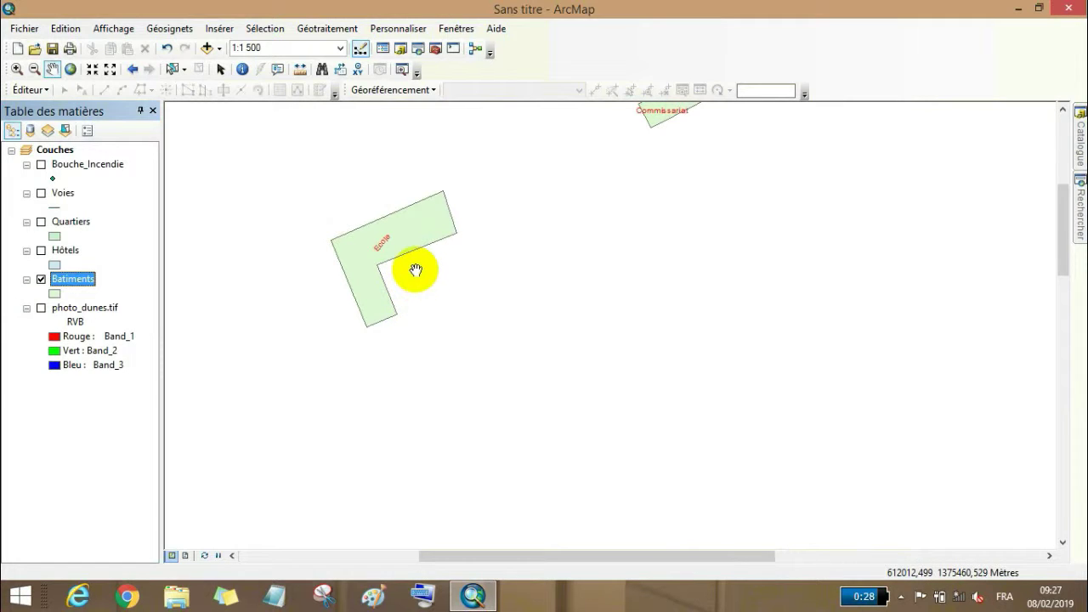
scroll(603, 250, up, 1)
scroll(680, 166, up, 1)
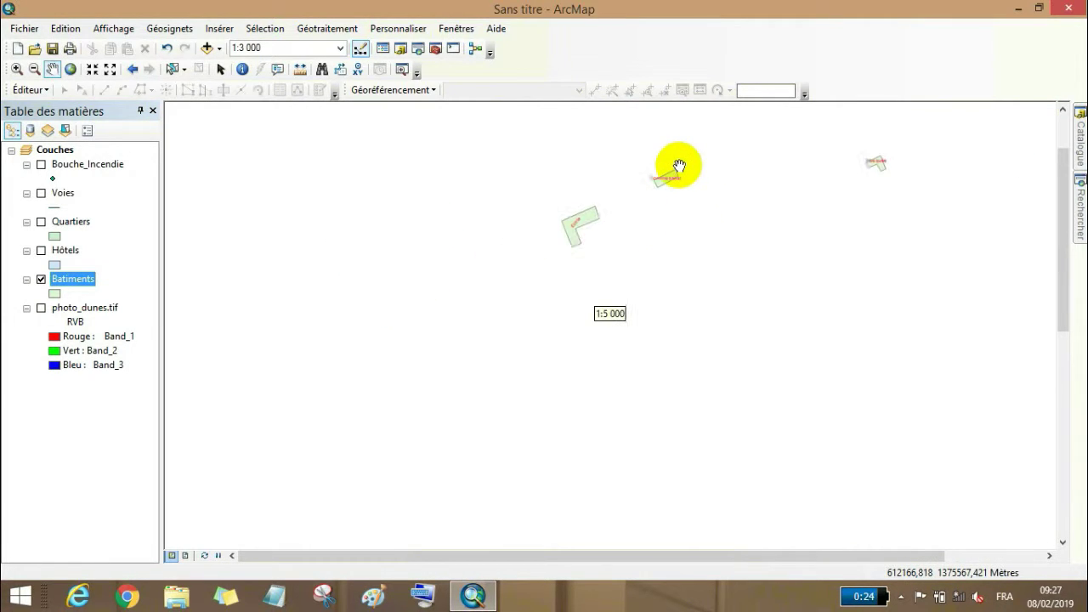
scroll(679, 170, down, 4)
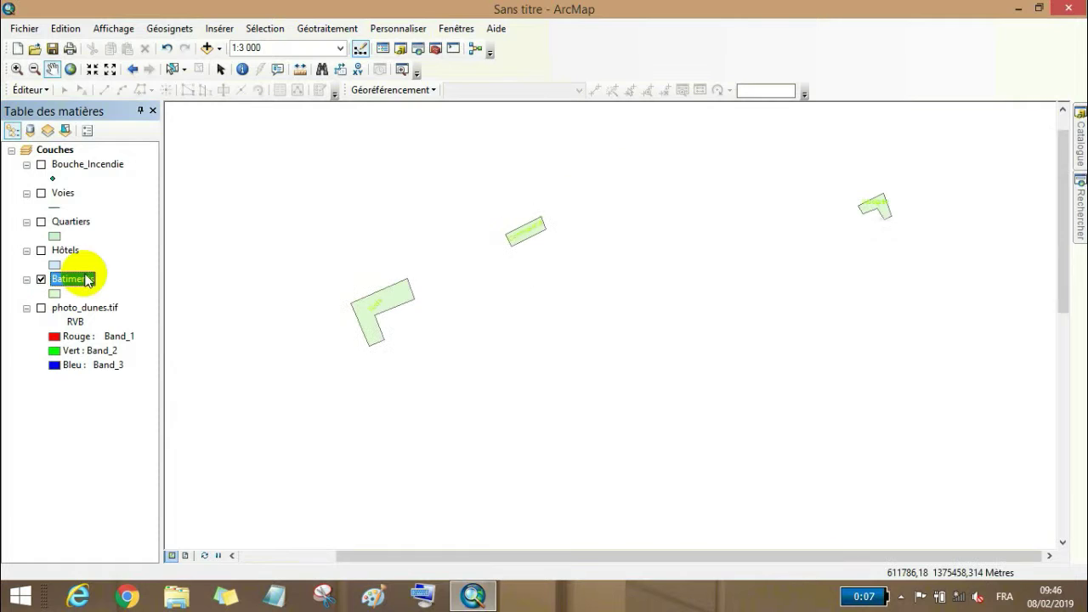
Switch the Batiments labelling method to defining feature classes labelled differently, and add a label class named surface.
right_click(80, 280)
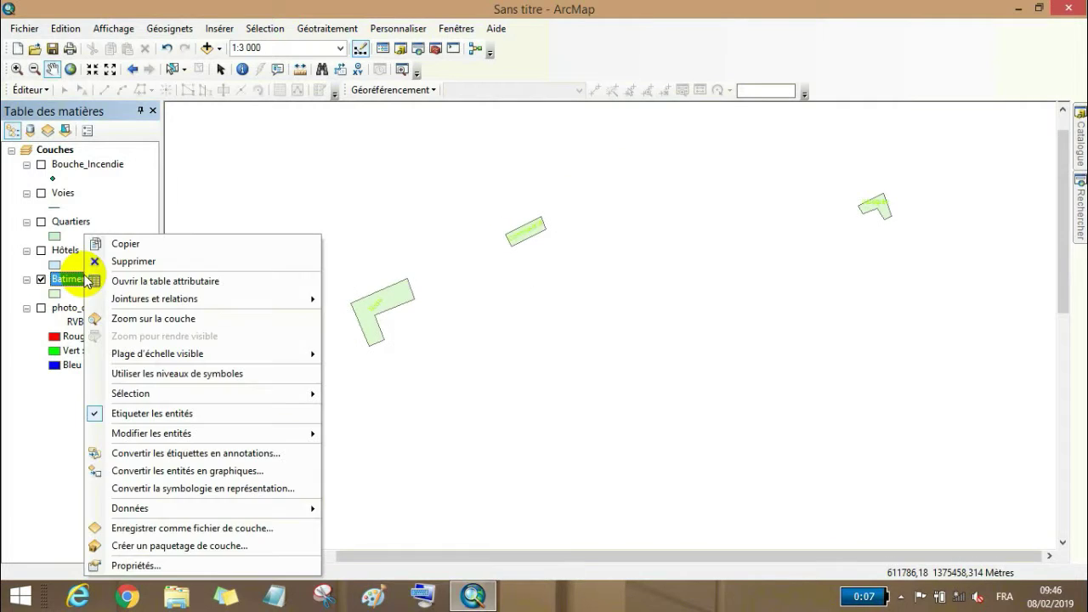
click(158, 567)
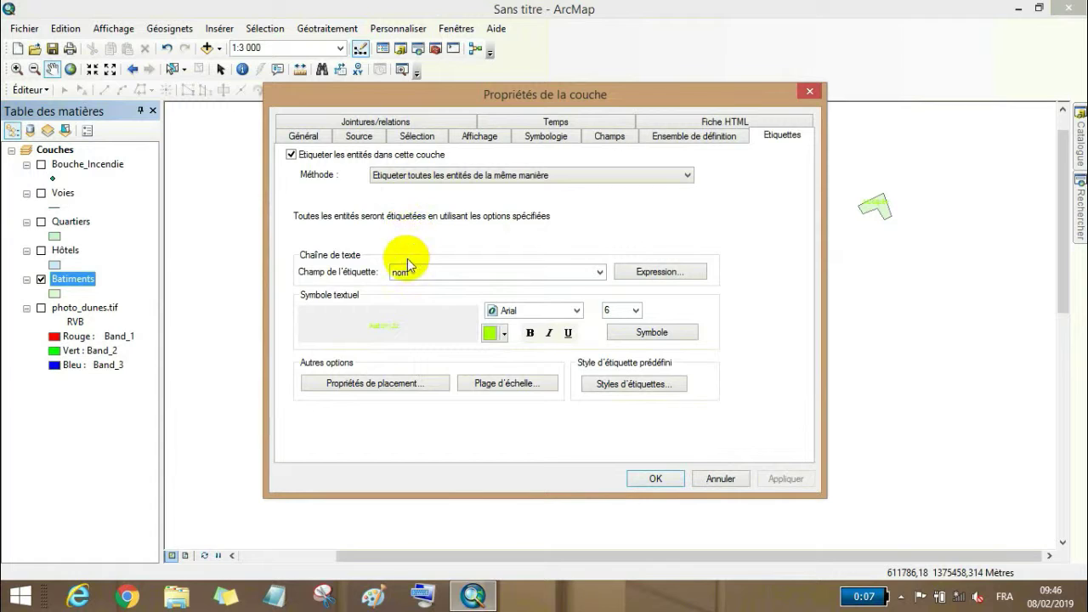
click(435, 175)
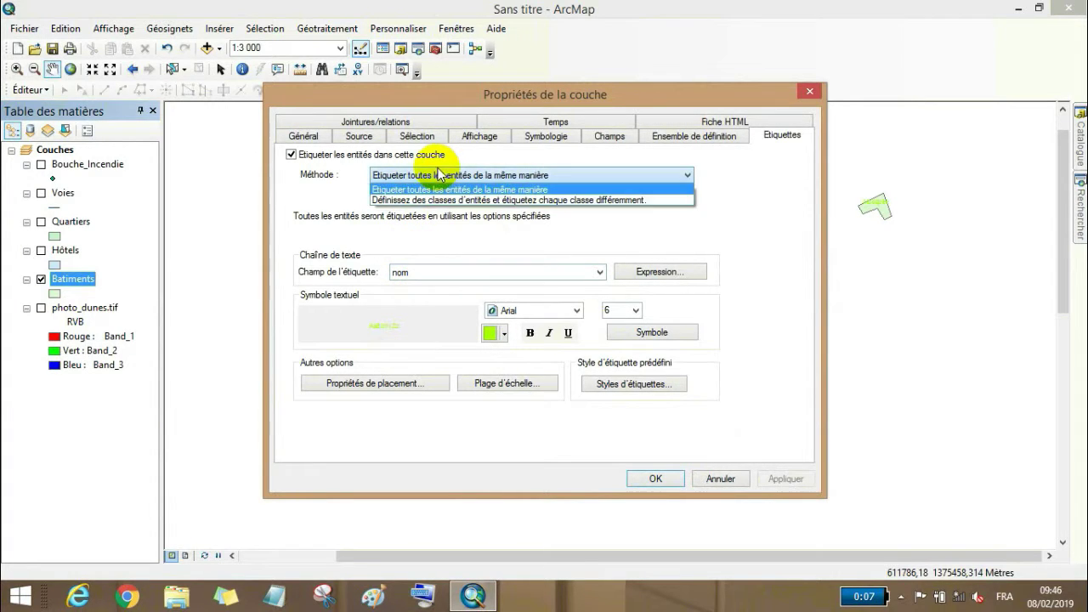
click(443, 201)
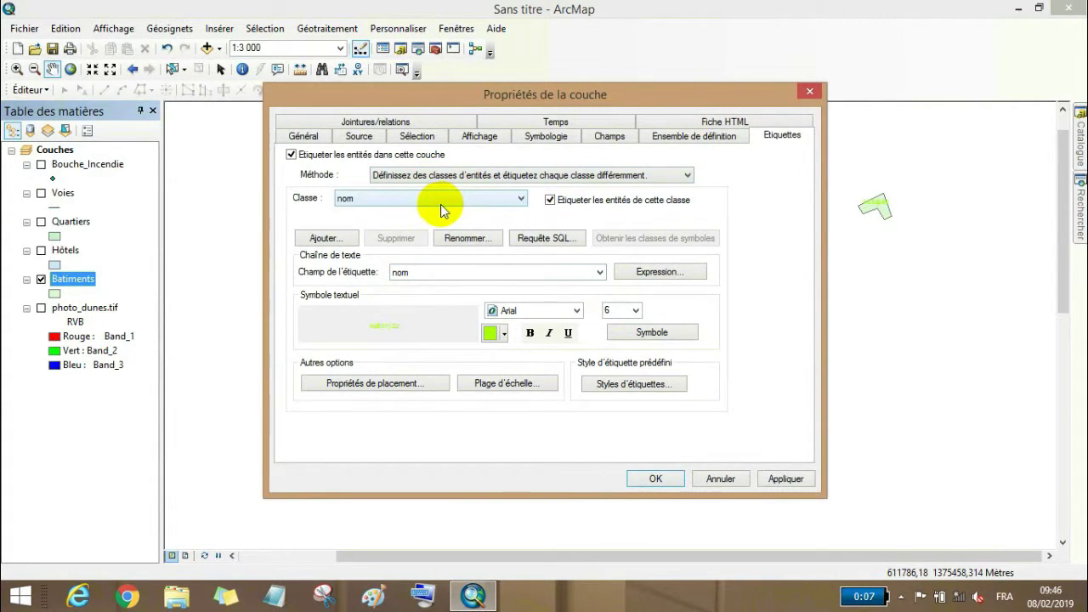
click(344, 238)
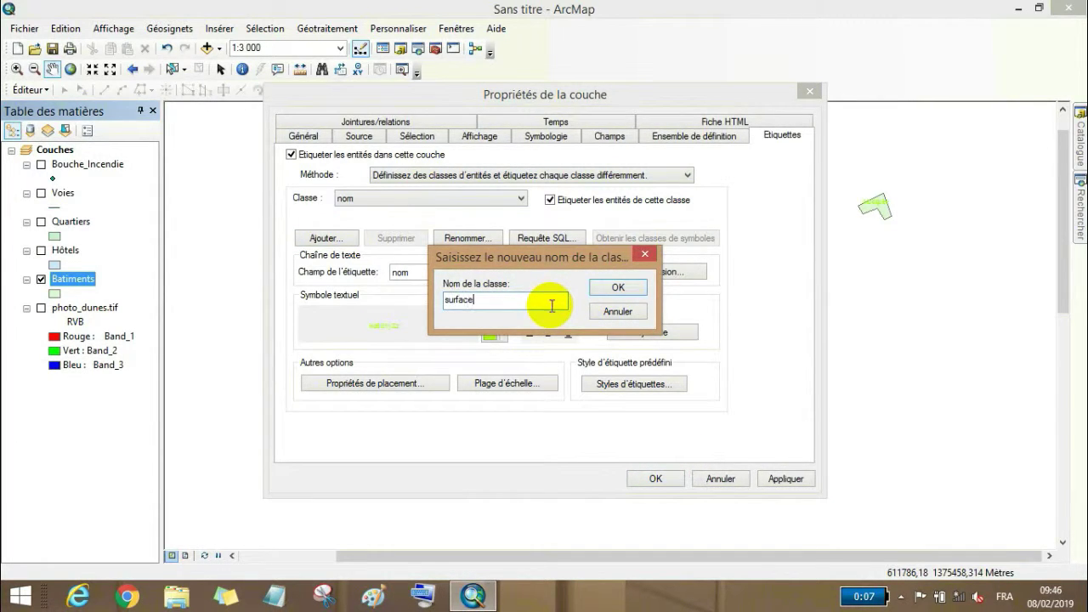
key(Return)
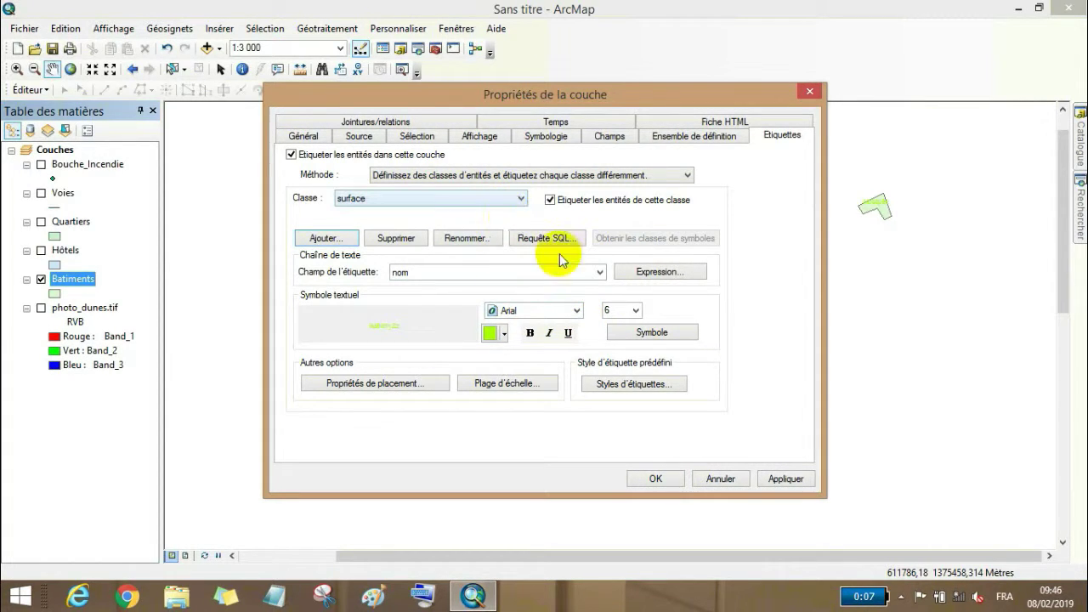
Label the surface class with the surface field in orange text and apply the layer properties.
click(598, 272)
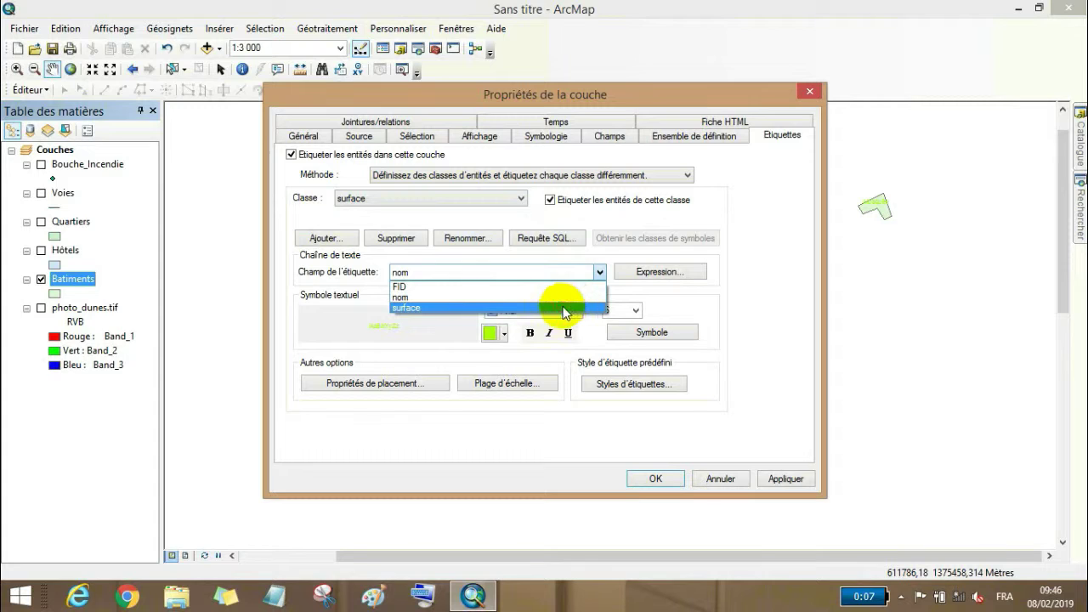
click(569, 308)
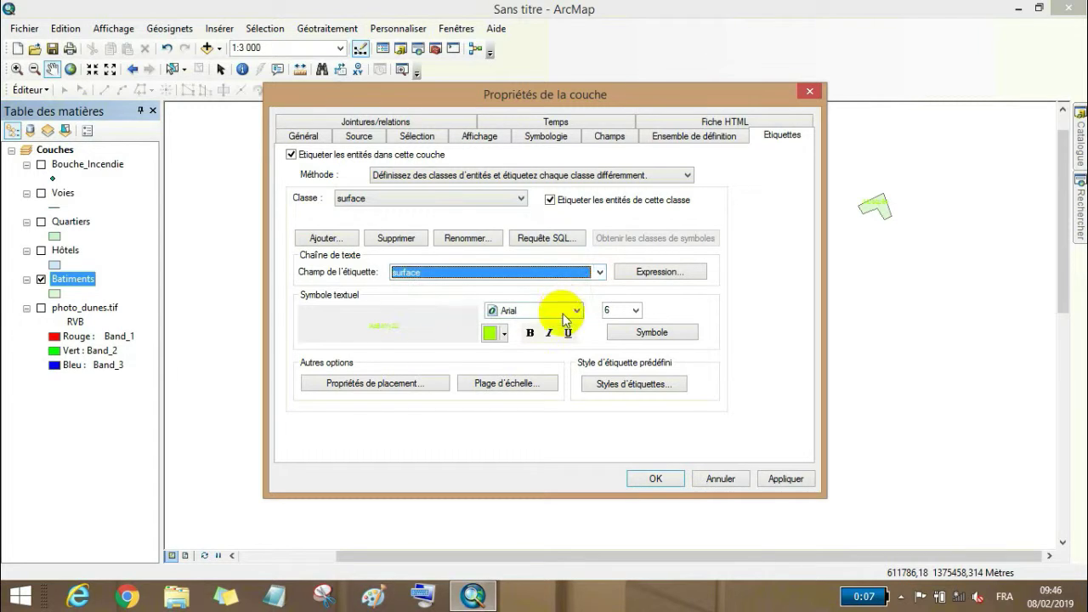
click(505, 335)
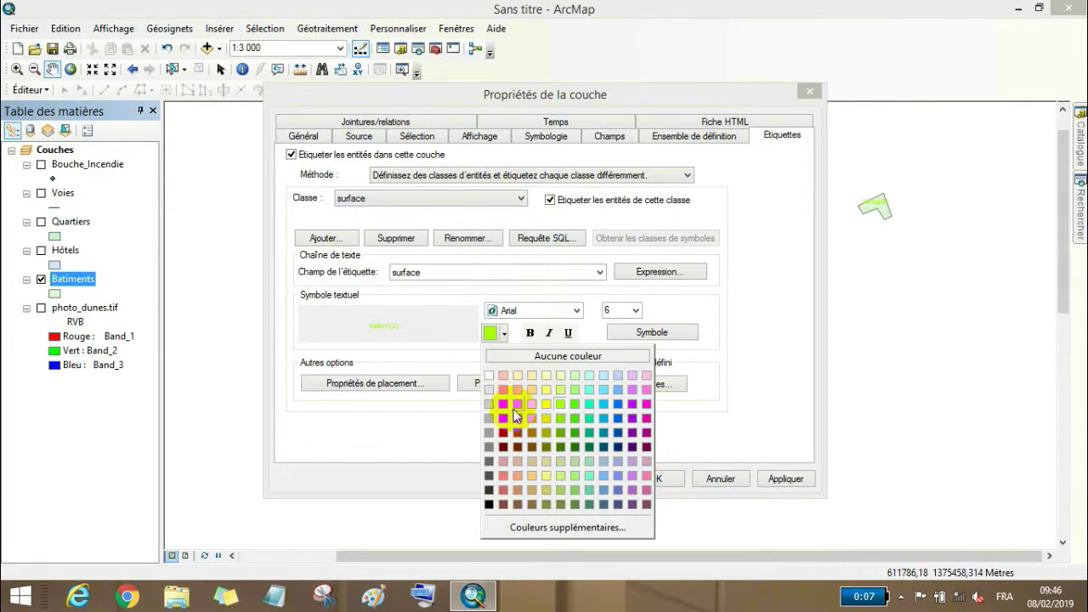
click(514, 407)
click(777, 478)
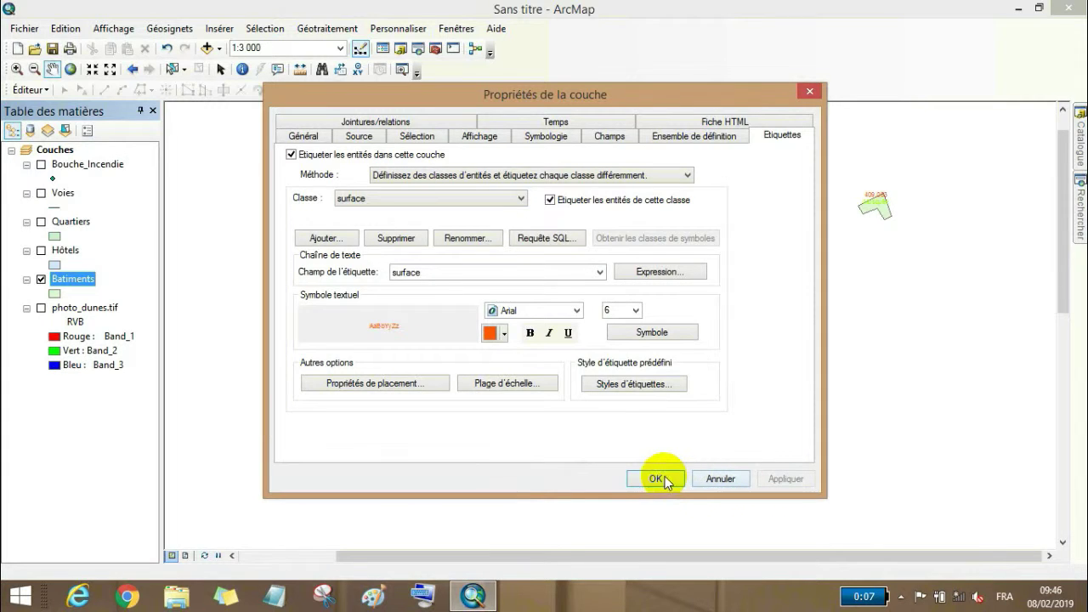
click(665, 481)
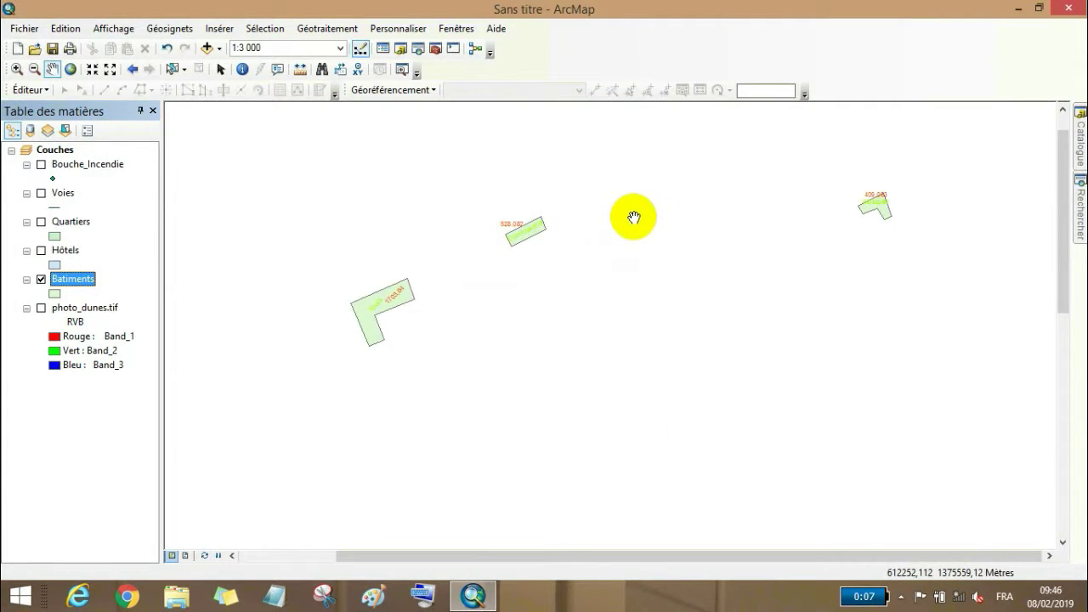
Change the label text colour of the nom class in the Batiments layer properties to black.
scroll(586, 221, up, 1)
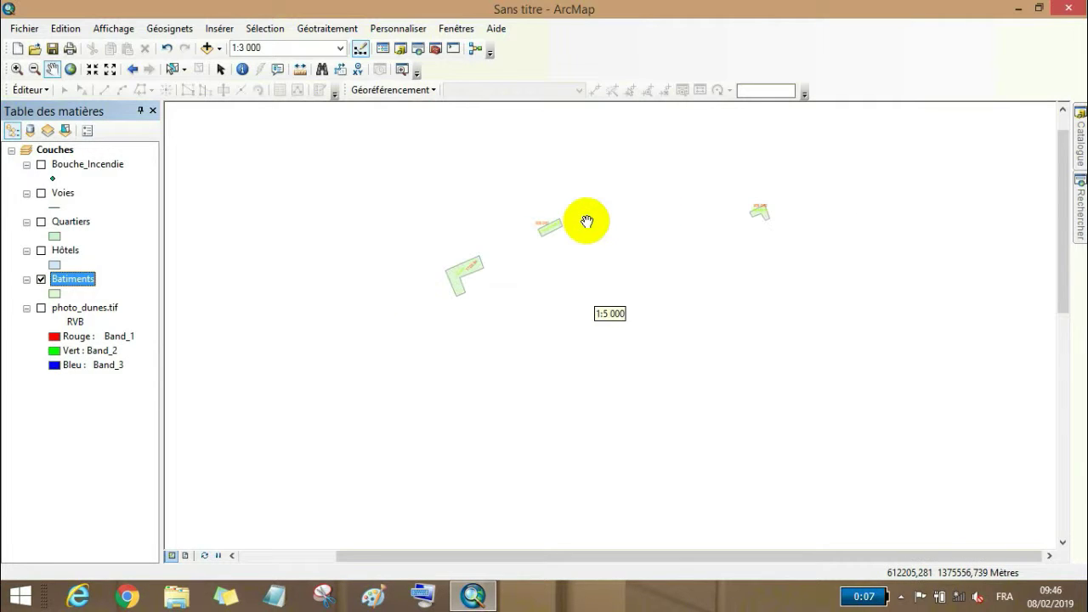
scroll(586, 221, down, 1)
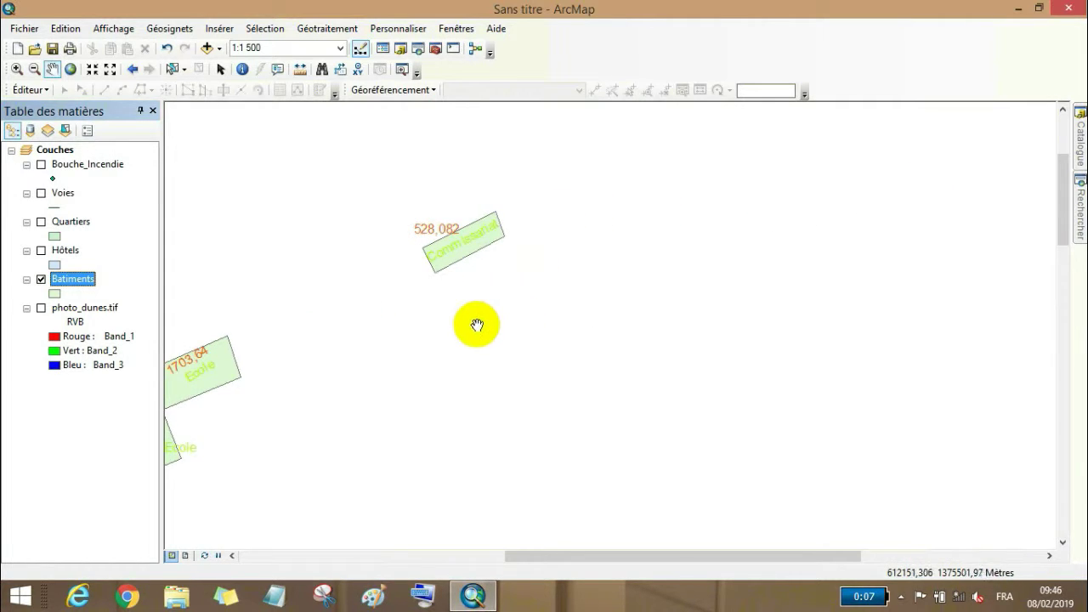
drag(476, 323, 646, 375)
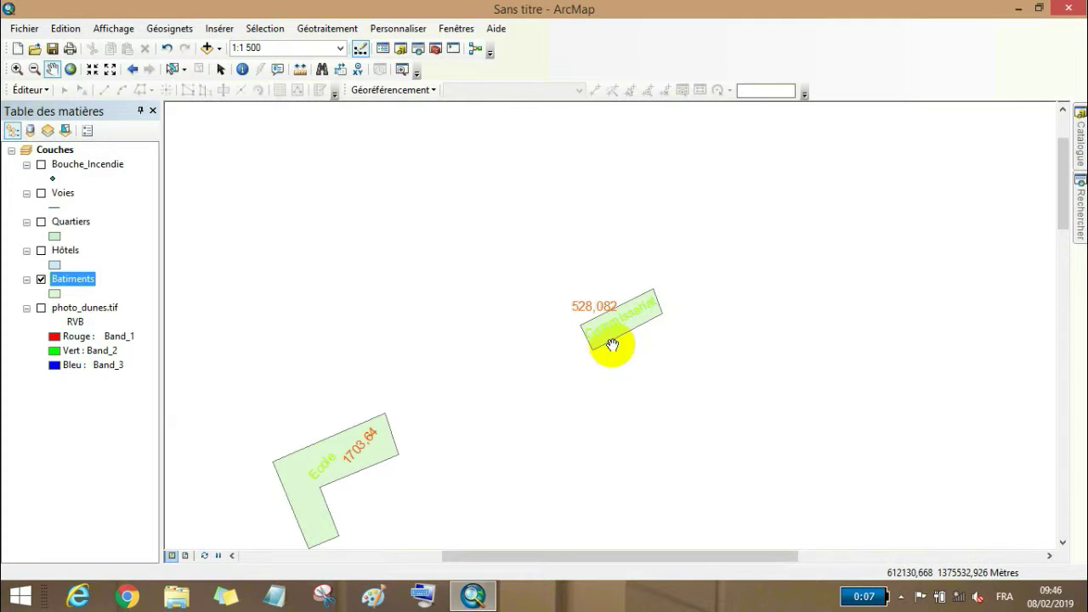
drag(567, 341, 567, 304)
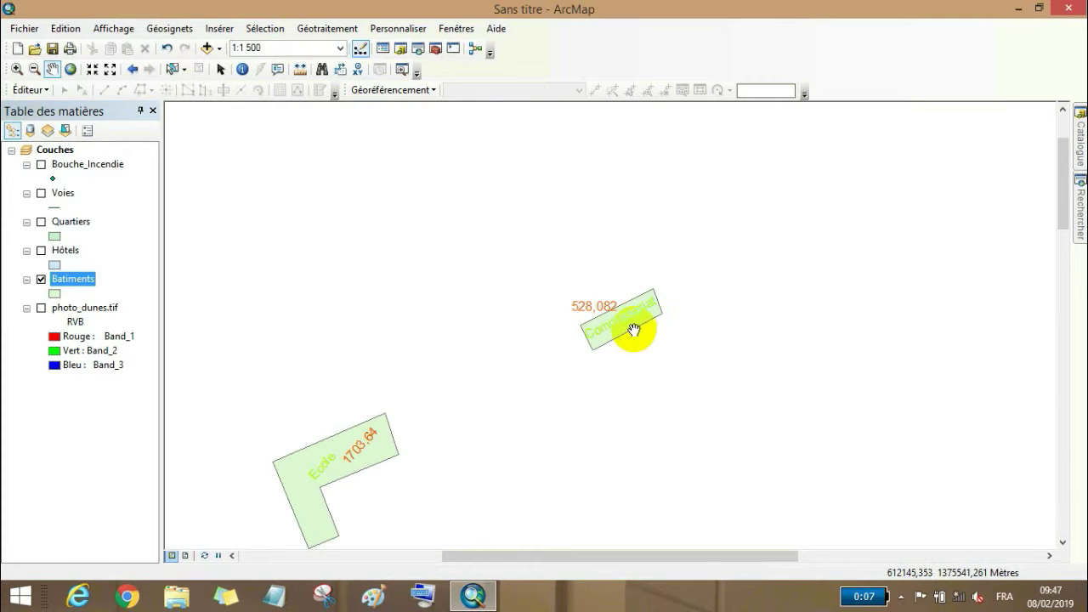
click(41, 280)
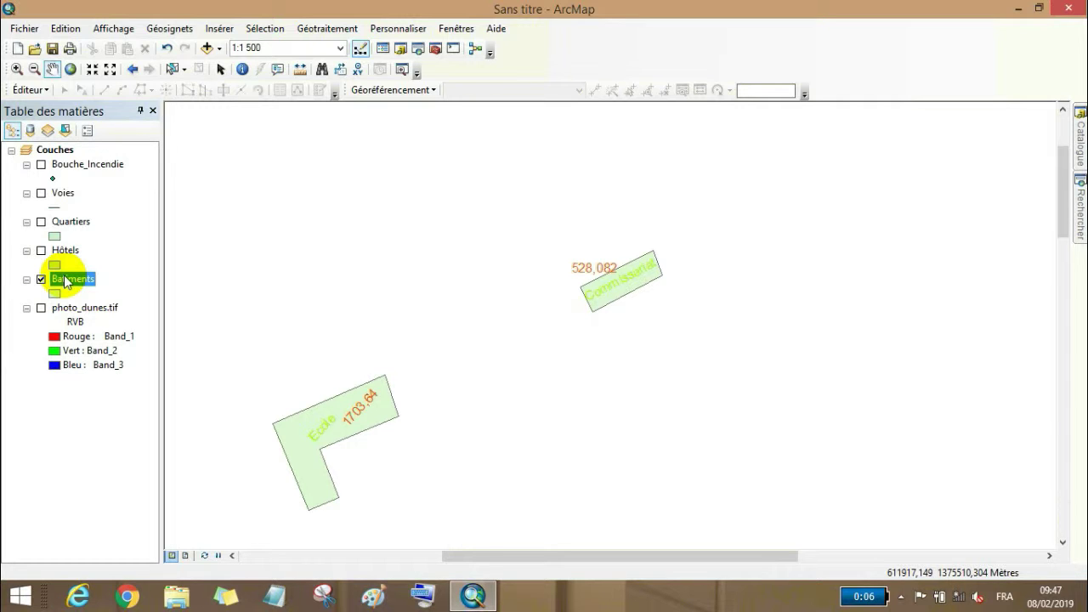
right_click(66, 281)
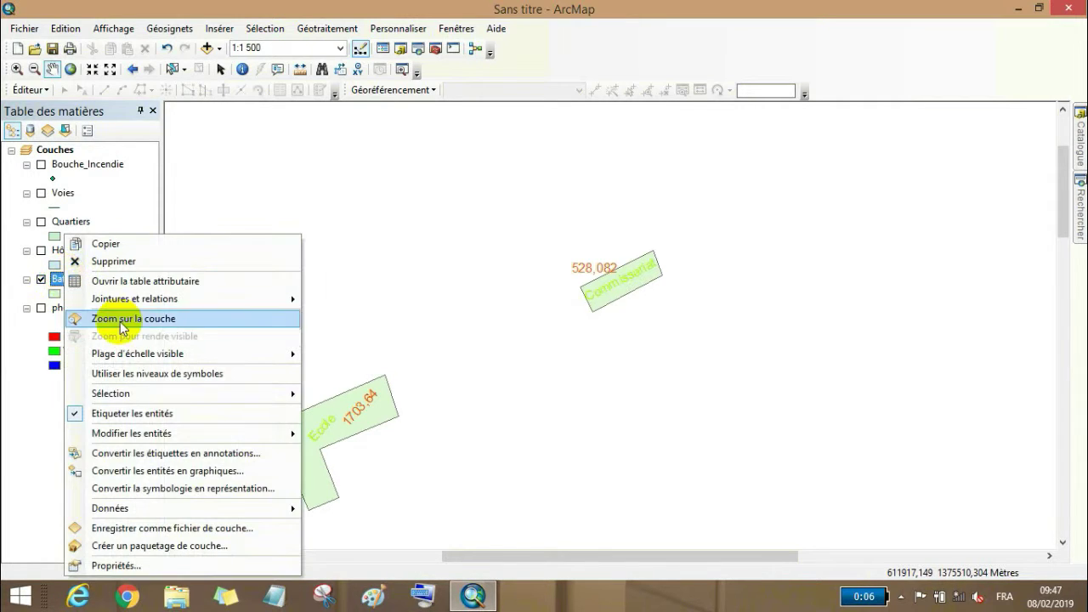
click(114, 566)
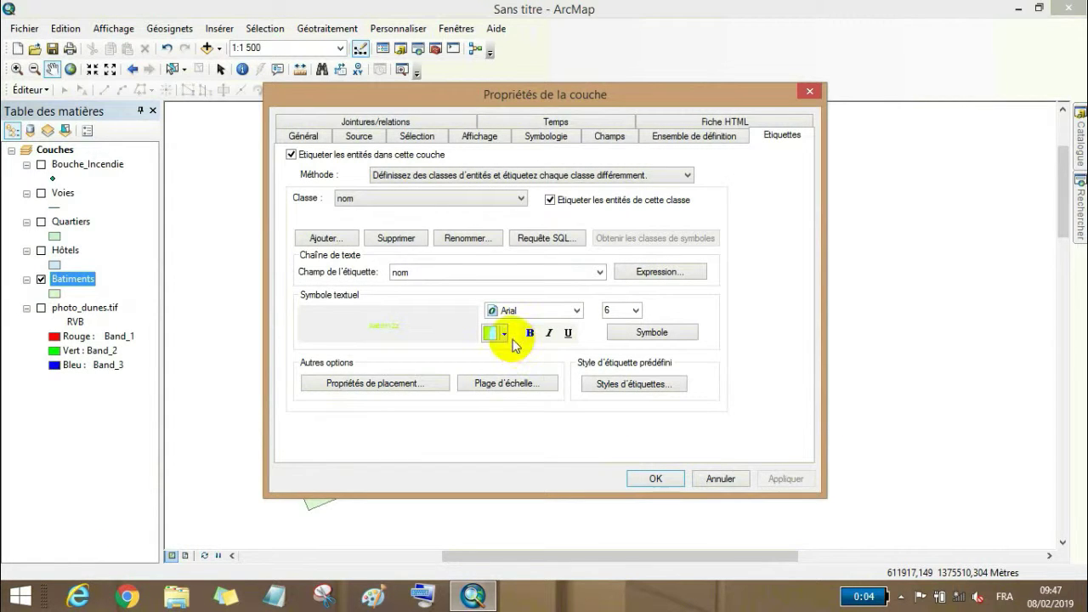
drag(583, 93, 627, 114)
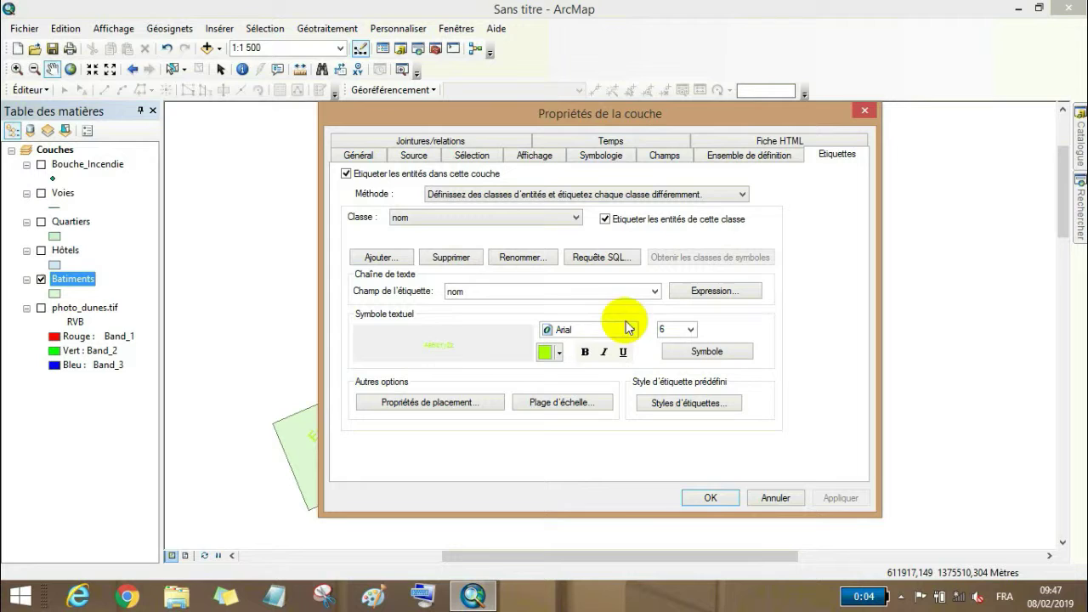
click(559, 353)
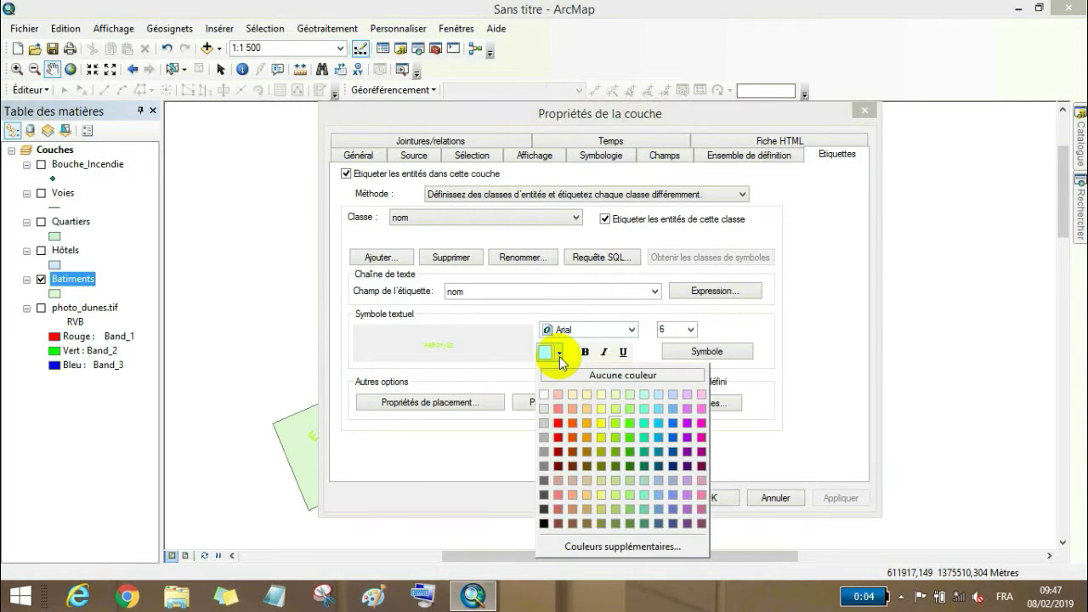
click(544, 523)
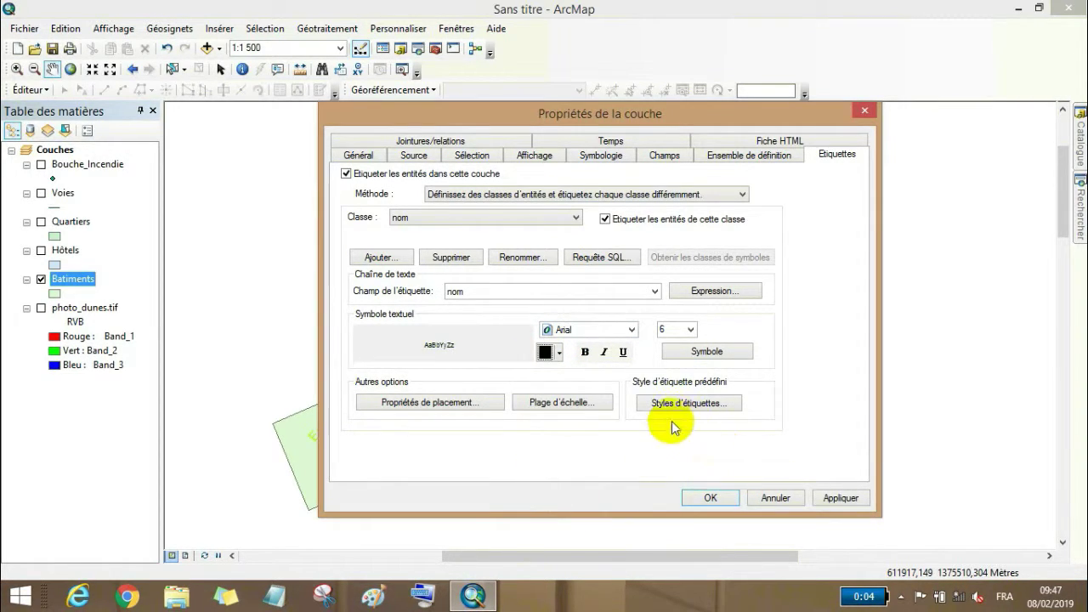
Set the nom label class of the Batiments layer to always horizontal placement and apply the layer properties.
click(456, 402)
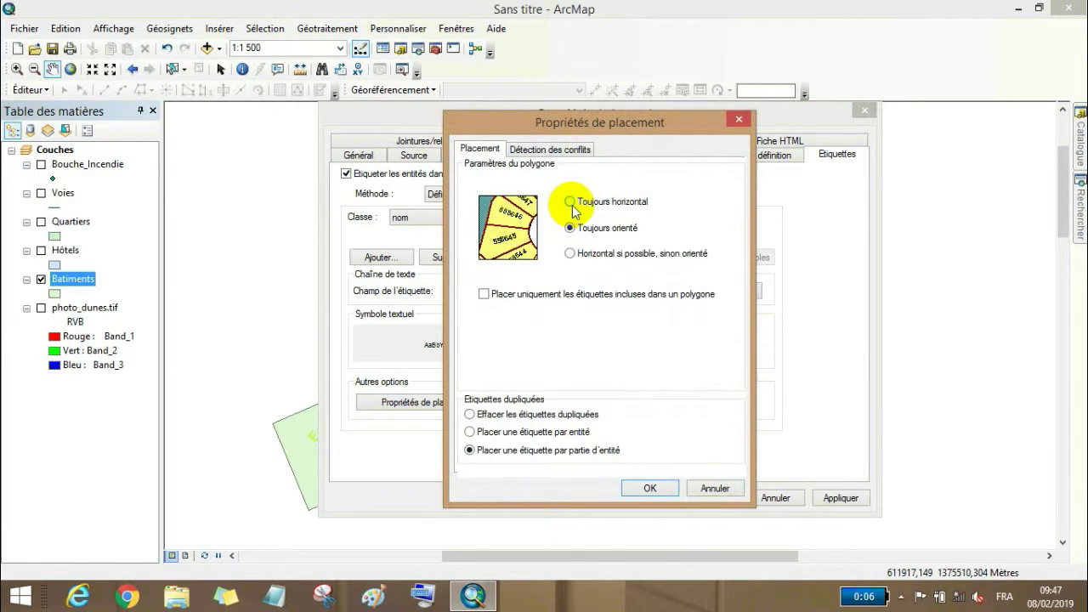
click(570, 204)
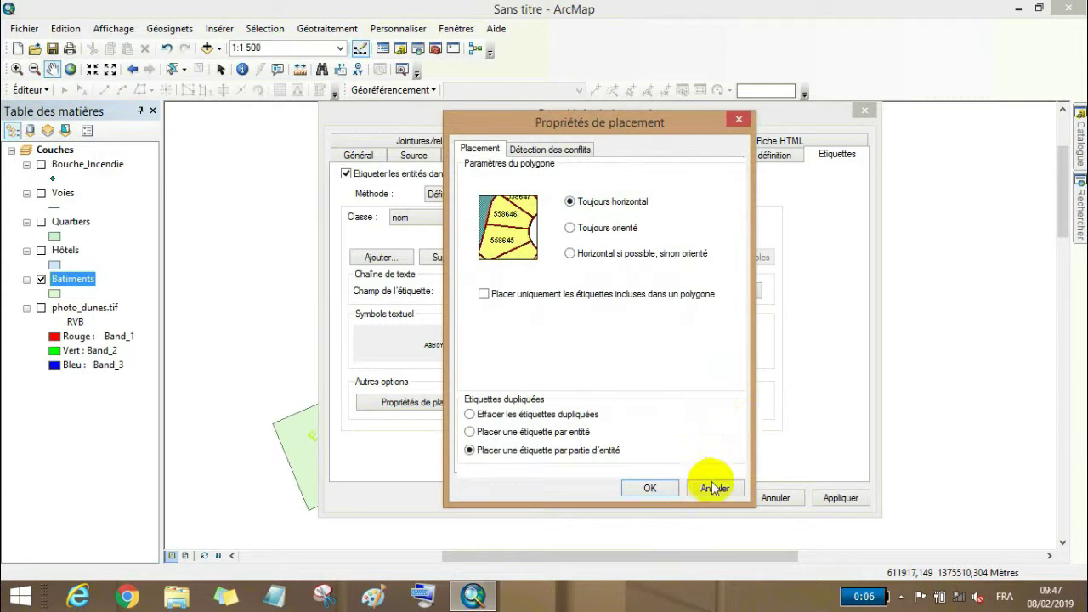
click(647, 488)
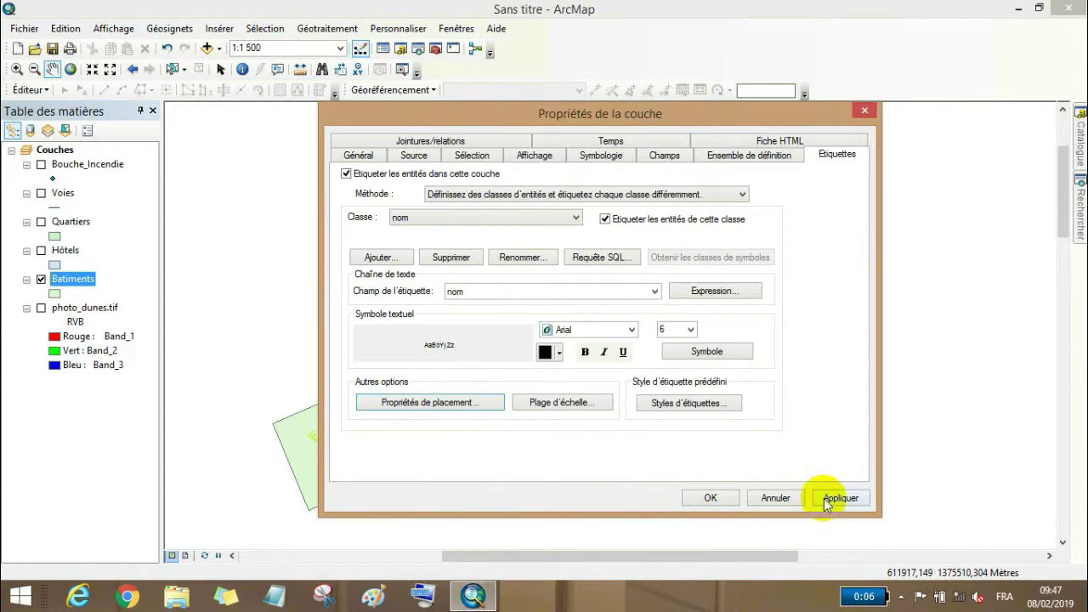
click(827, 498)
click(709, 499)
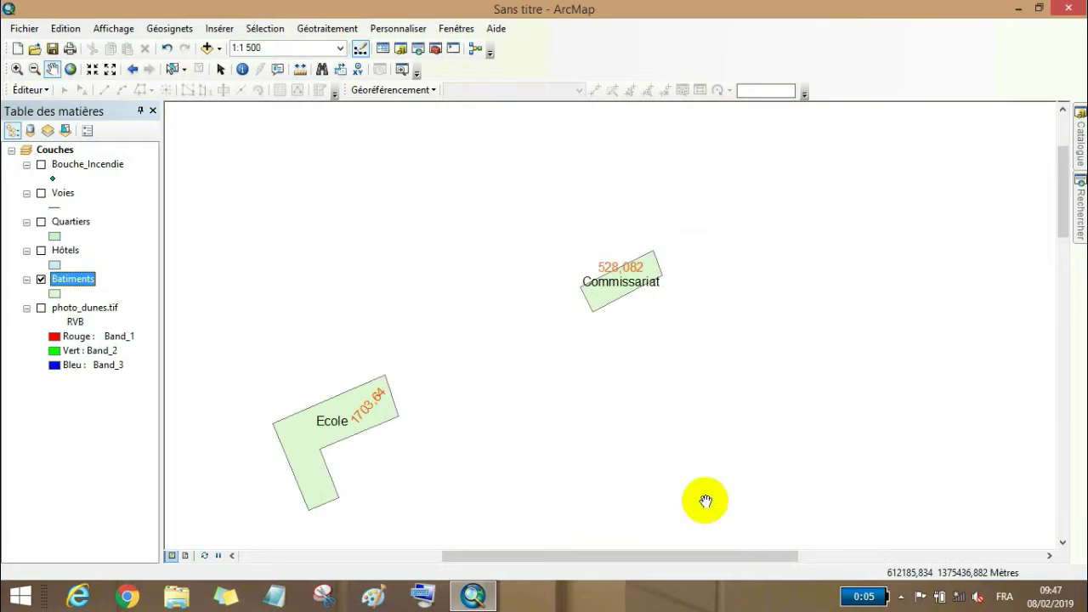
Show the map at full extent, hide the Batiments layer and display the Voies layer.
scroll(505, 423, down, 2)
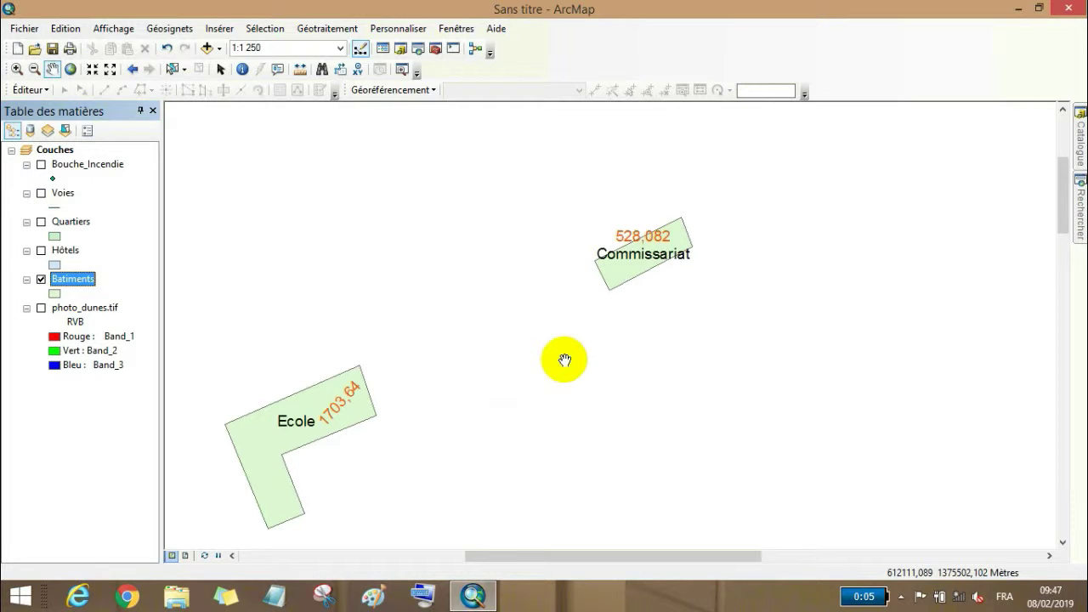
scroll(562, 361, up, 2)
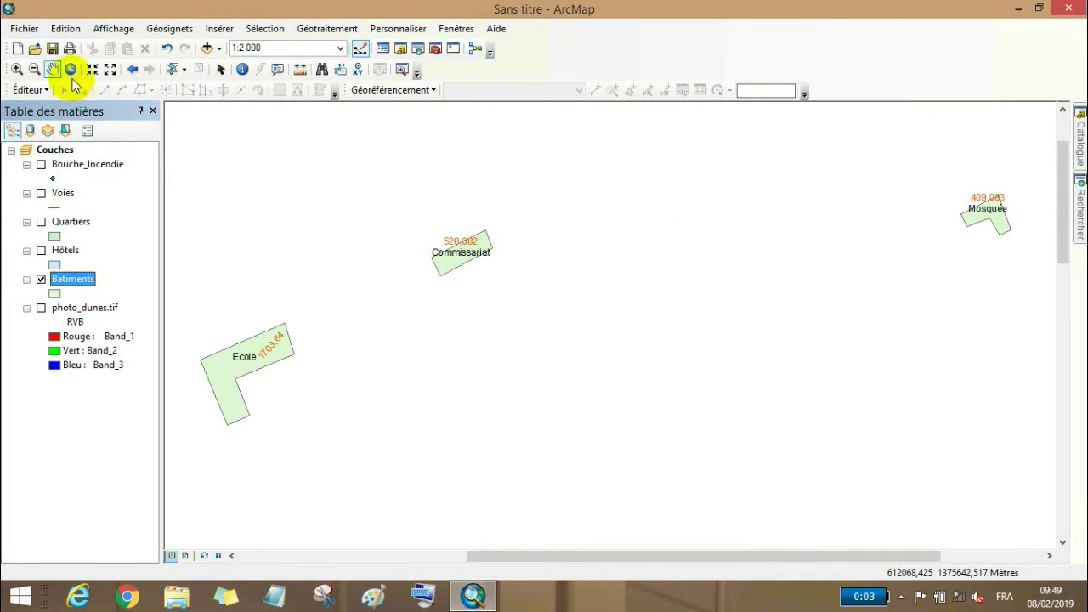
click(71, 69)
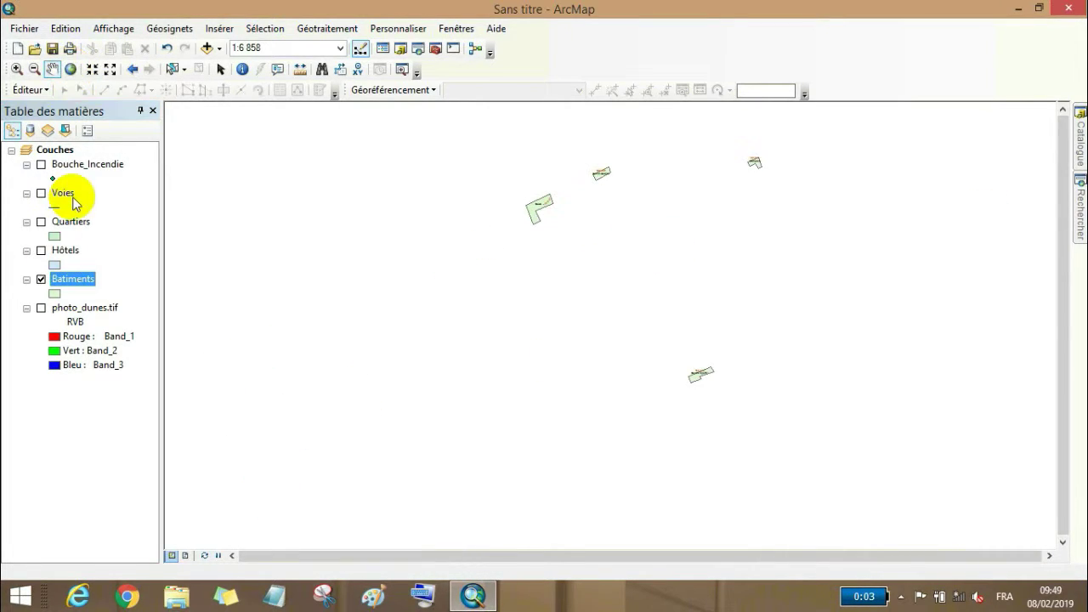
click(40, 278)
click(41, 193)
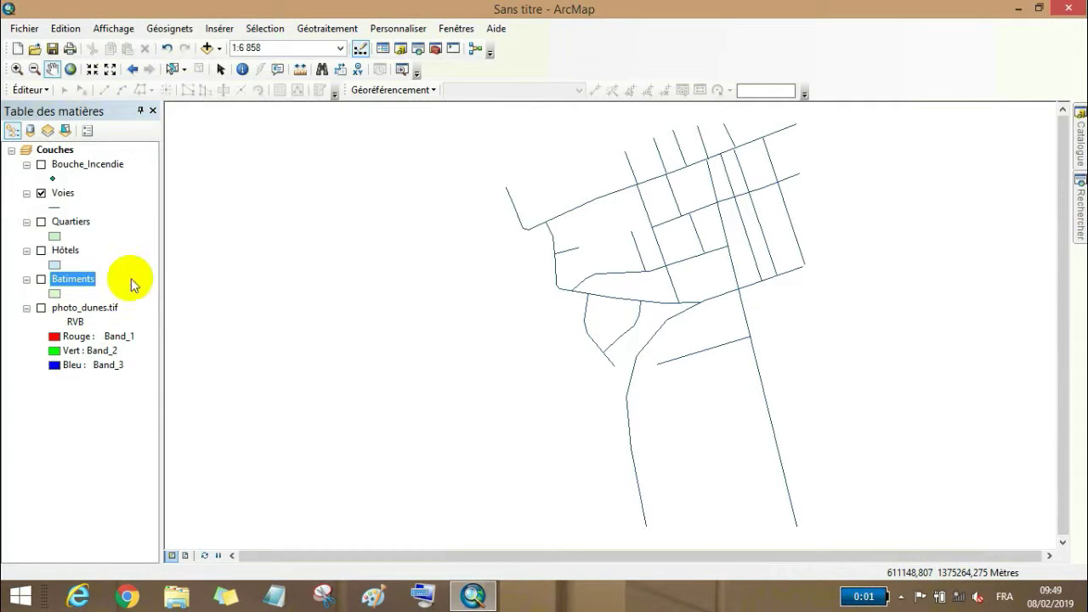
Set the label text colour of the Voies layer to red, keeping nom as the label field, and apply the properties.
right_click(66, 194)
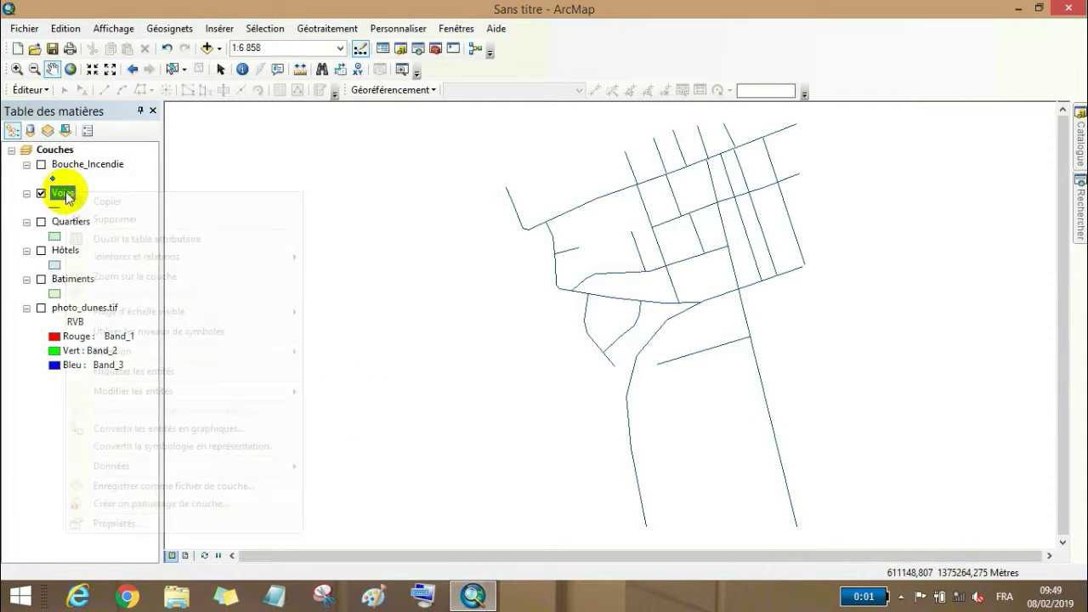
click(73, 198)
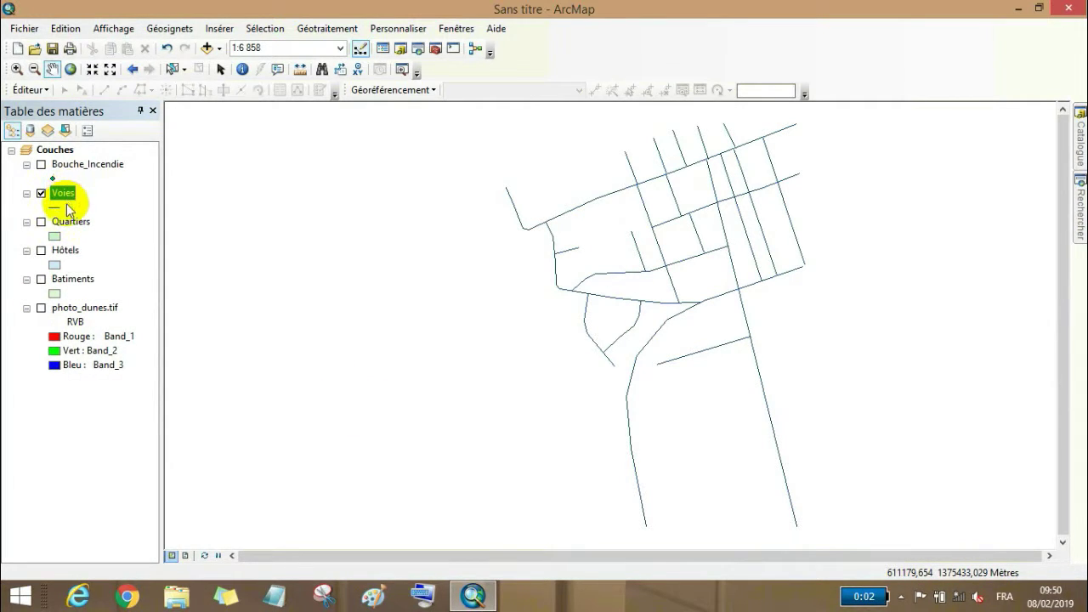
right_click(68, 198)
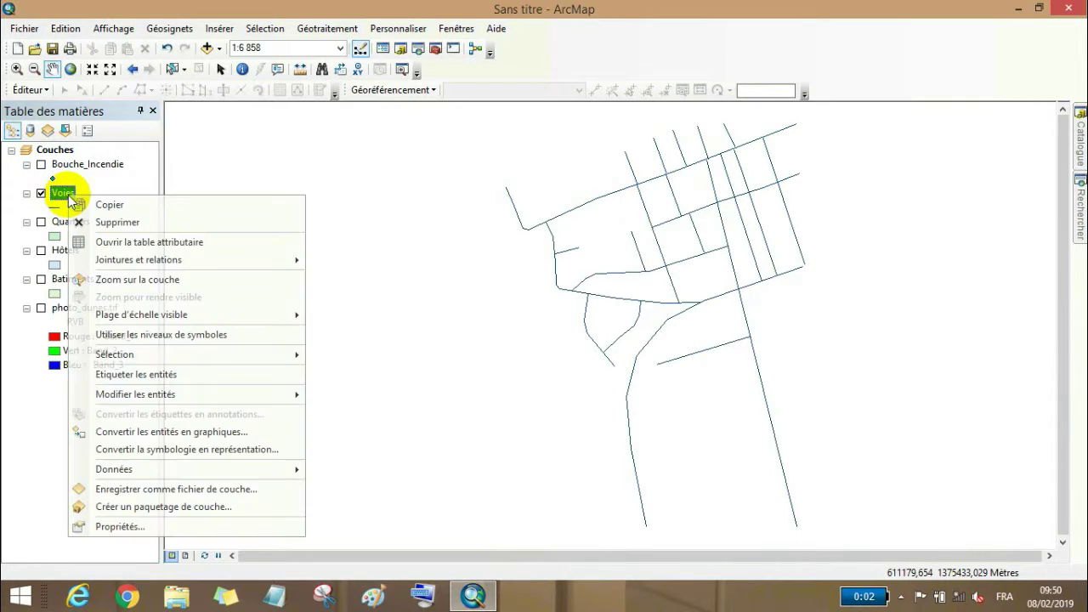
click(115, 527)
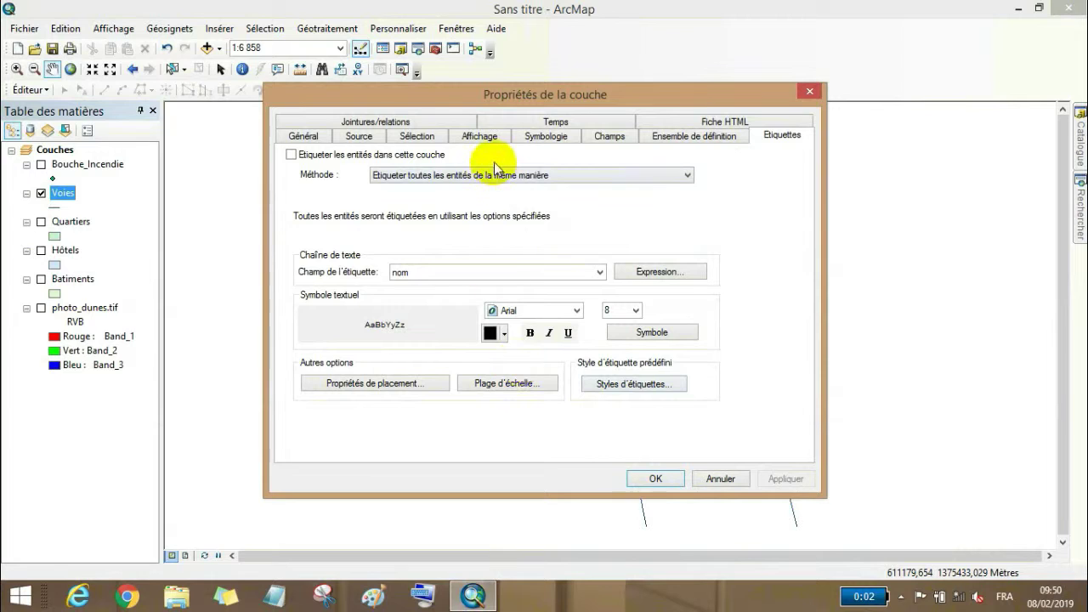
click(494, 176)
click(494, 176)
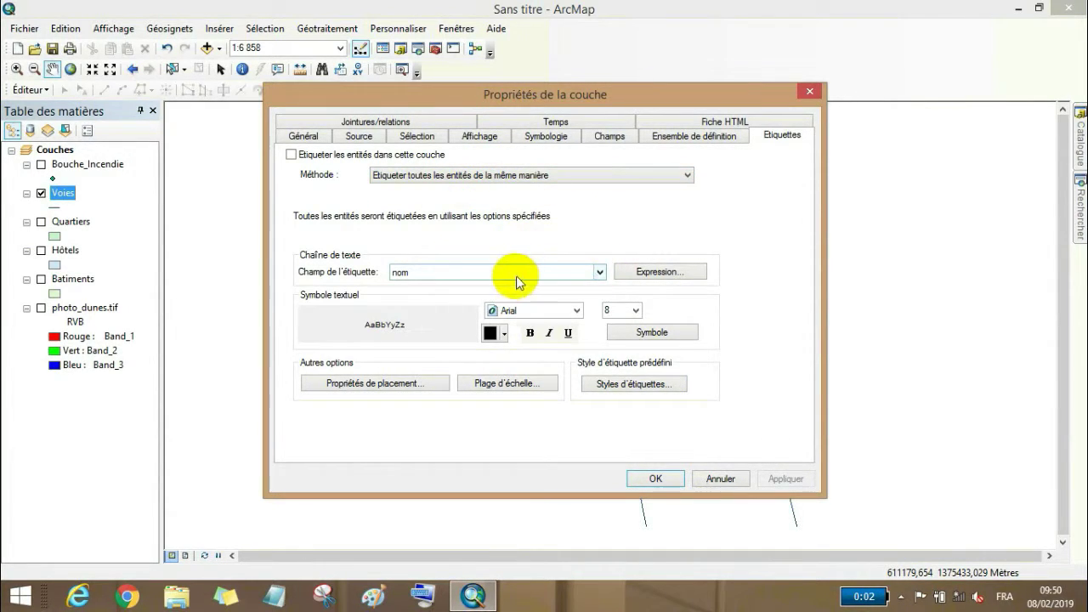
click(505, 335)
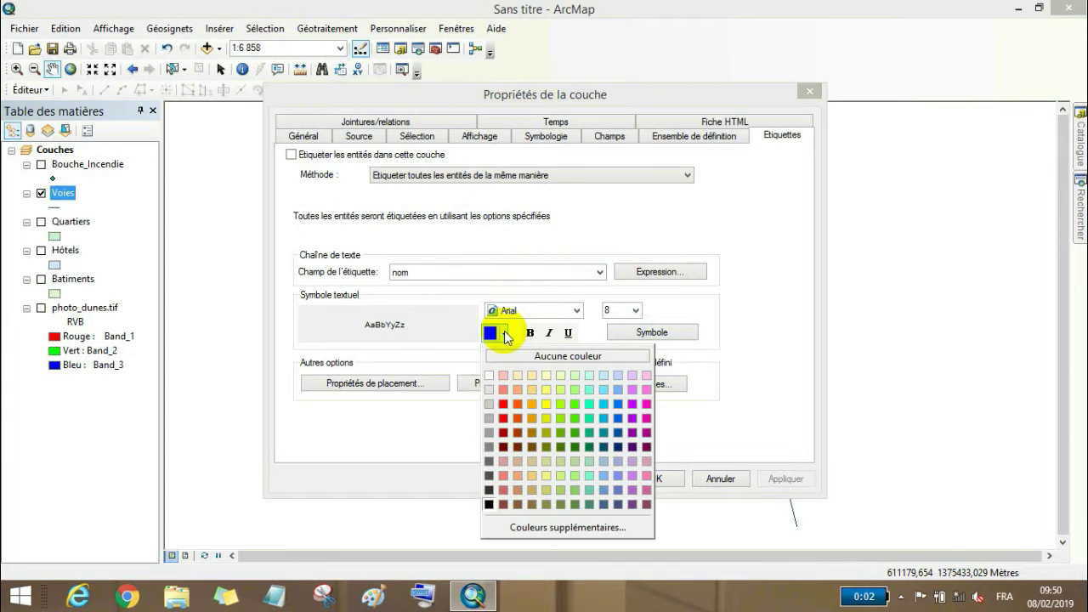
click(504, 404)
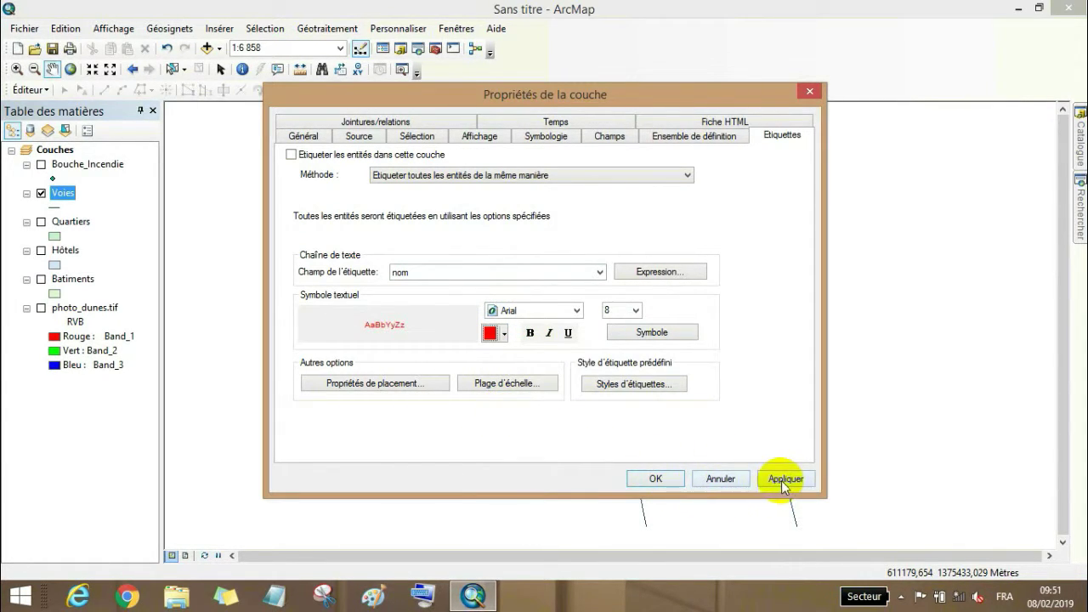
click(783, 480)
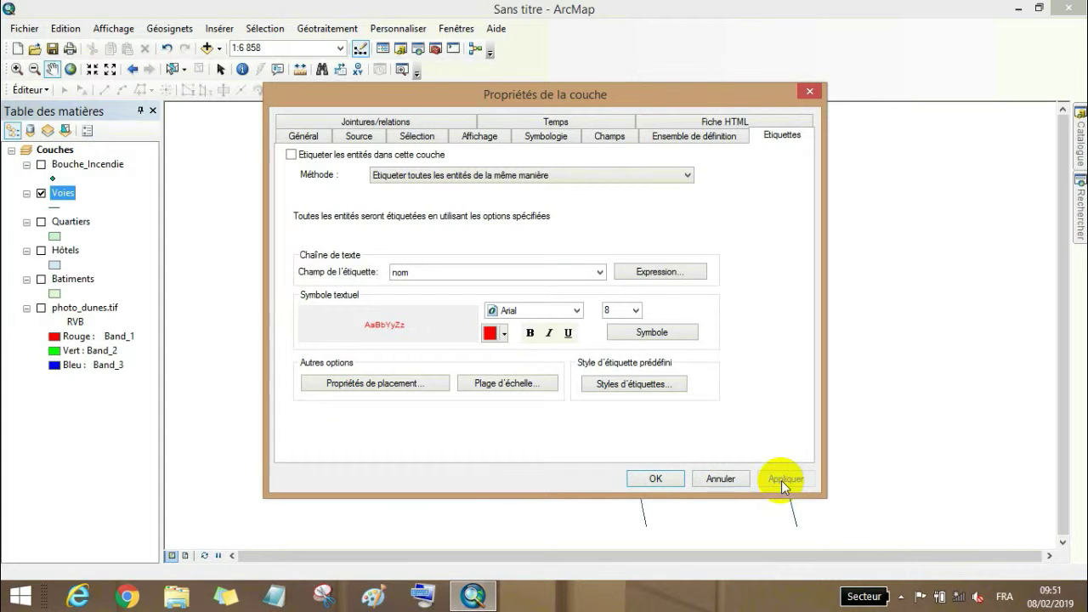
click(658, 482)
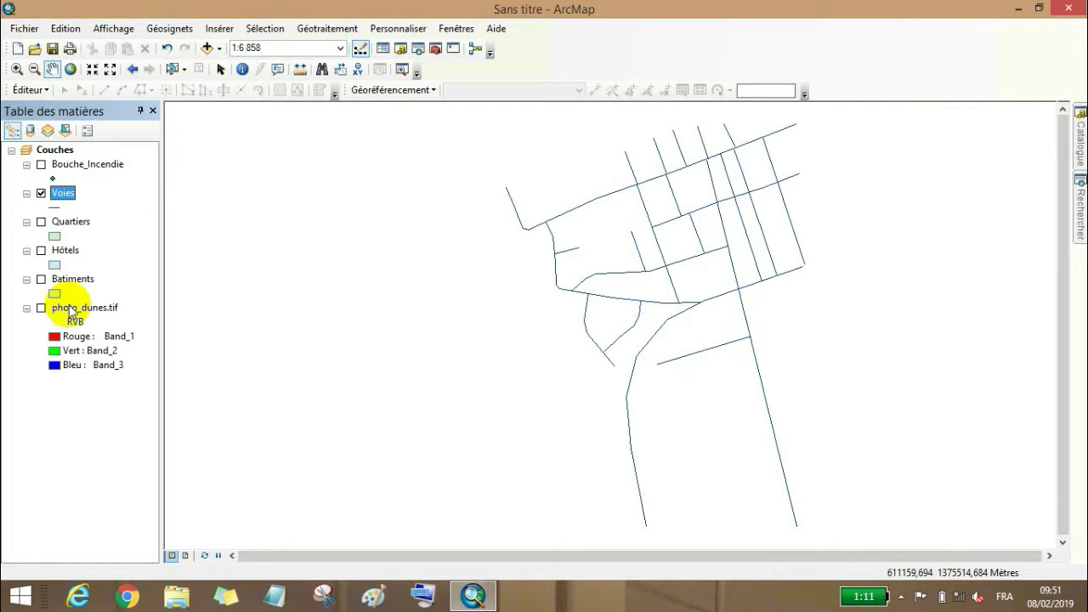
Enable feature labelling for the Voies layer in its properties and apply it.
right_click(73, 202)
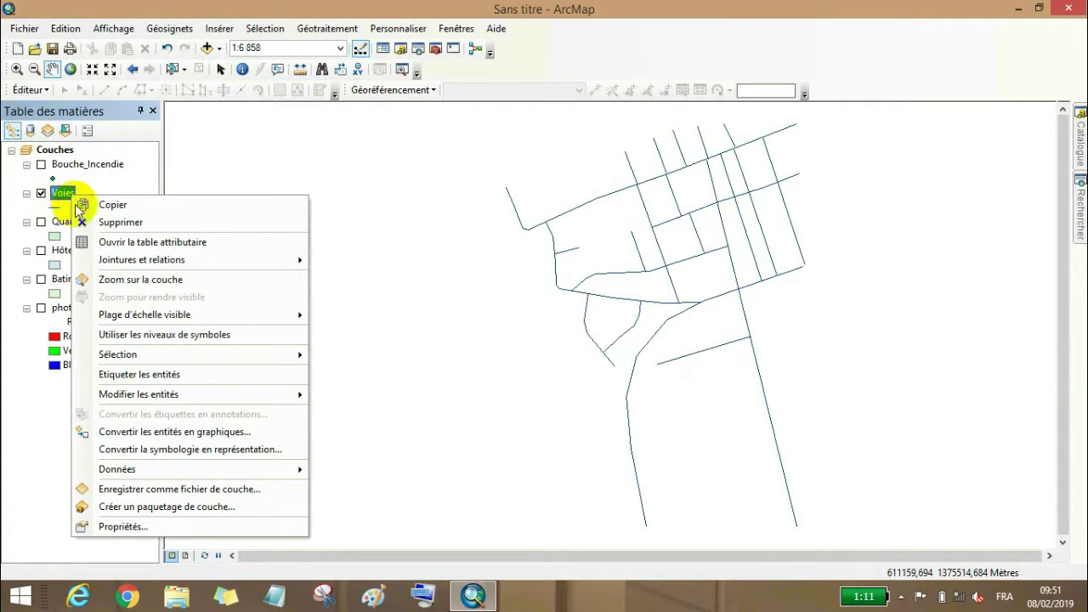
click(149, 529)
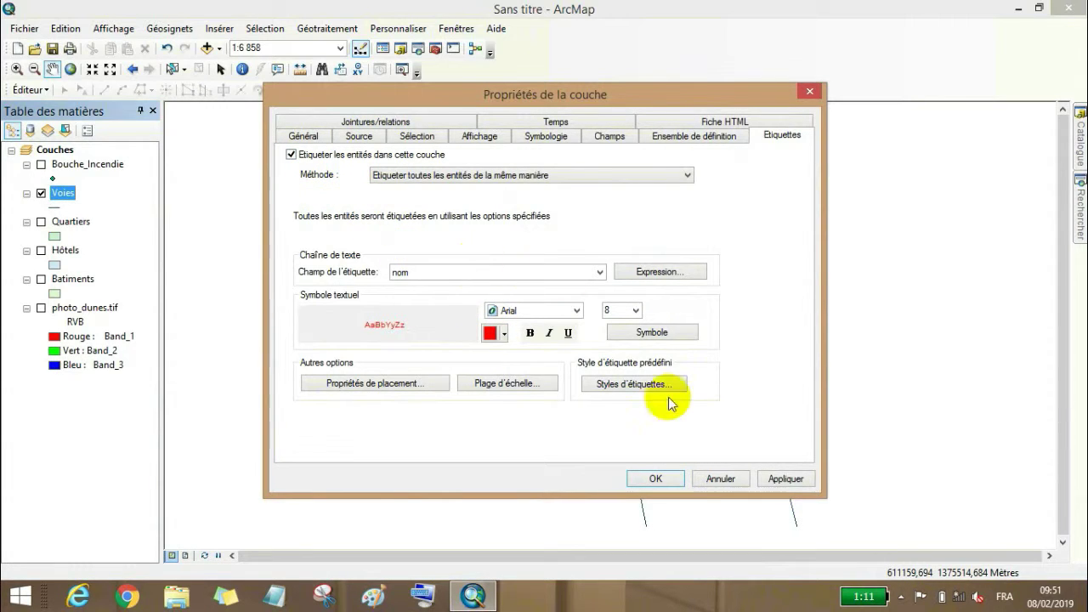
click(772, 479)
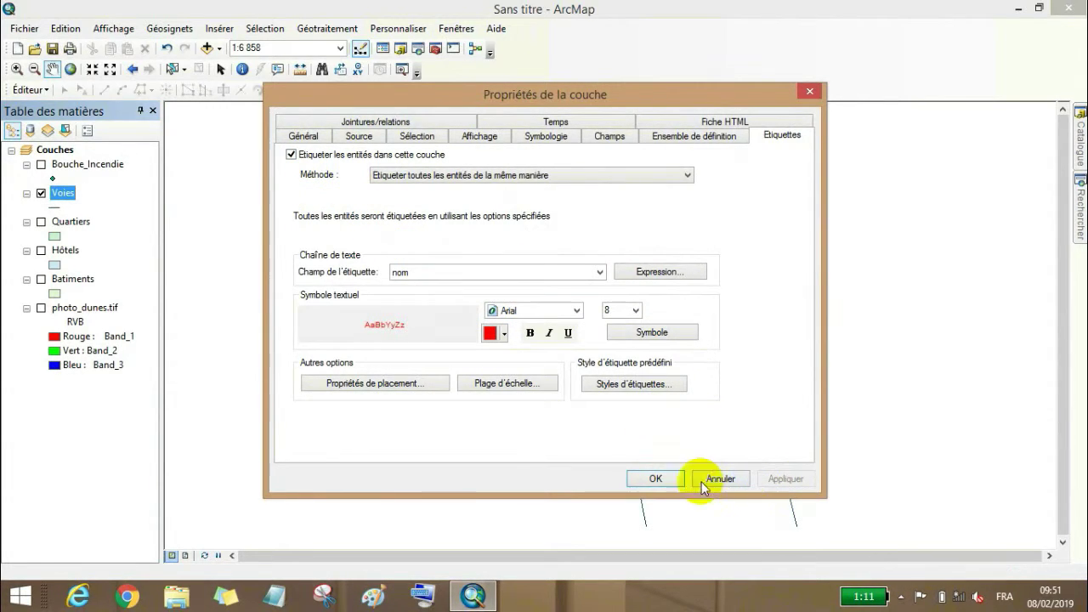
click(655, 478)
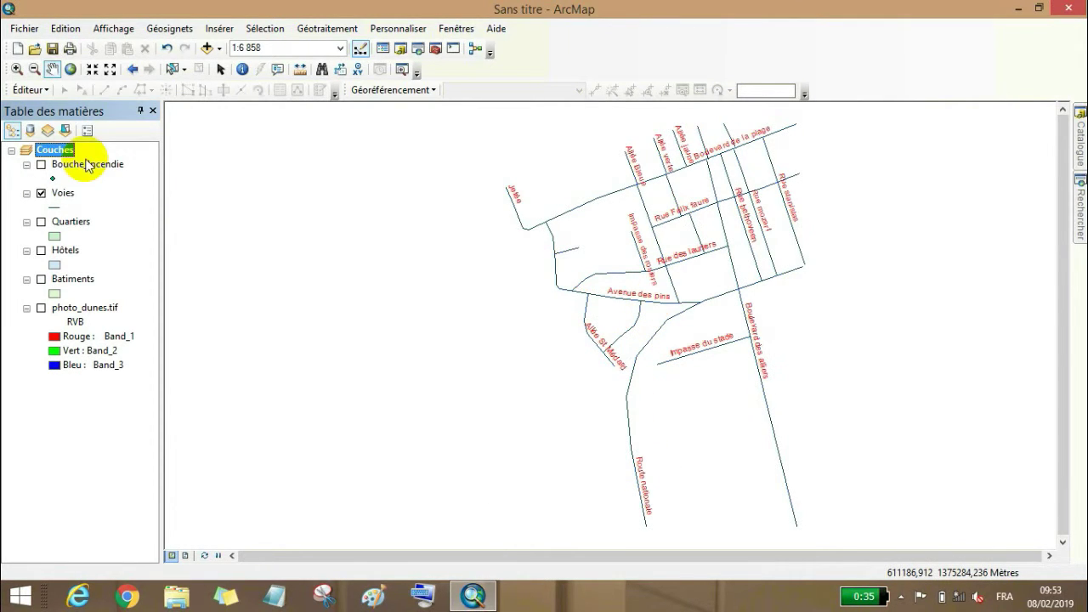
Set the Voies label placement to curved orientation (Courbe) with both the Dessus and Dessous positions enabled, and apply it.
right_click(67, 194)
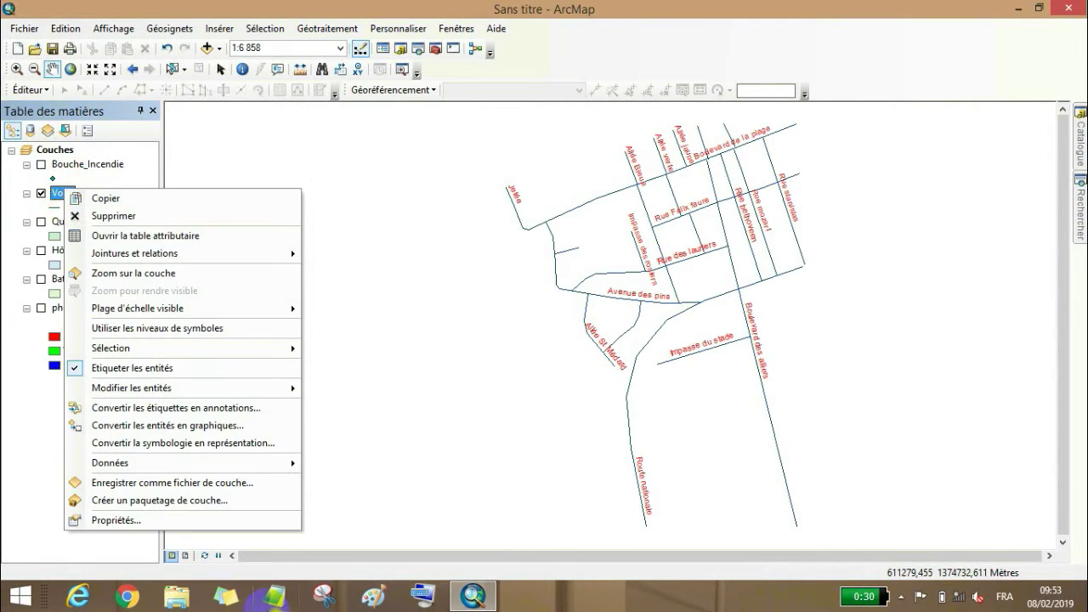
click(125, 524)
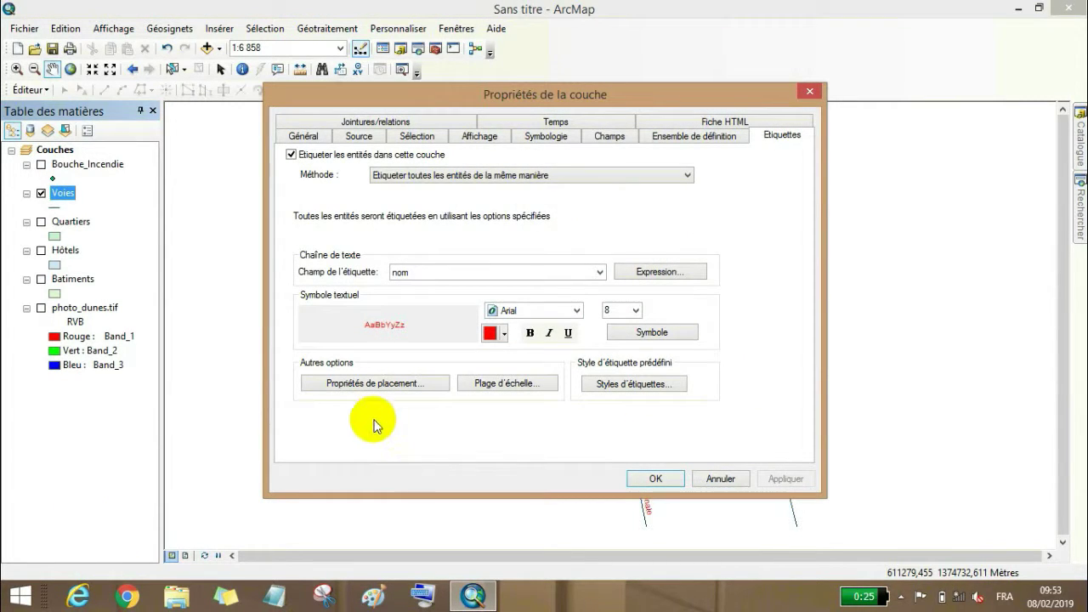
click(366, 383)
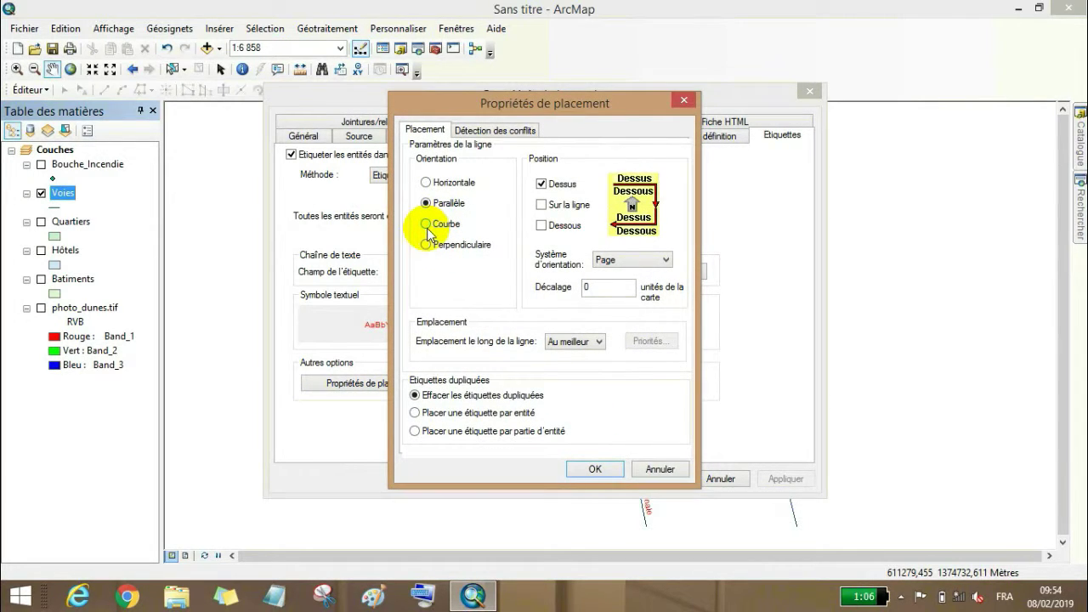
click(427, 225)
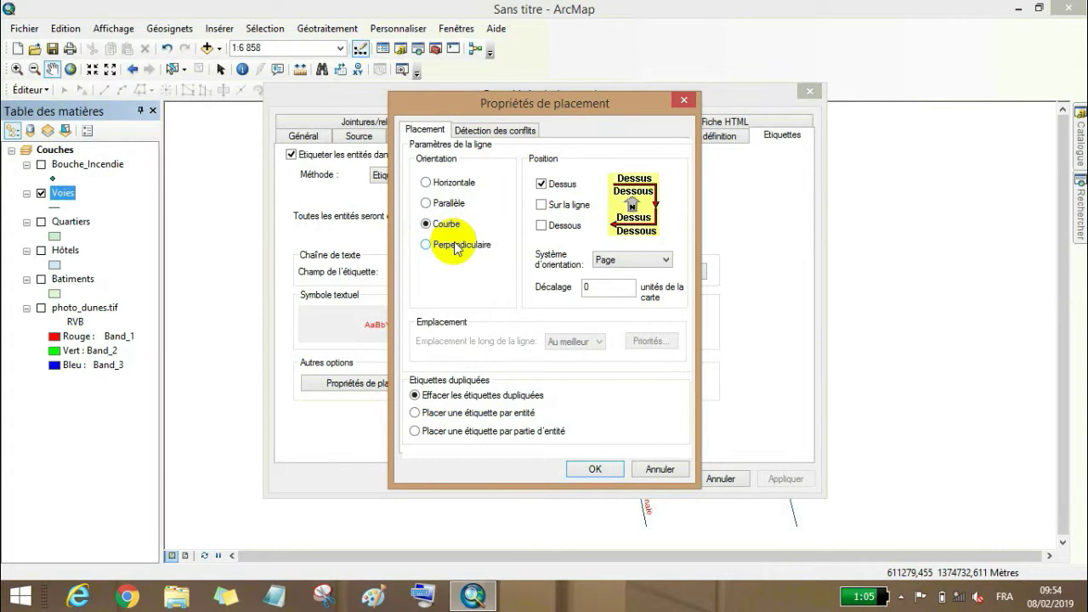
click(541, 184)
click(541, 184)
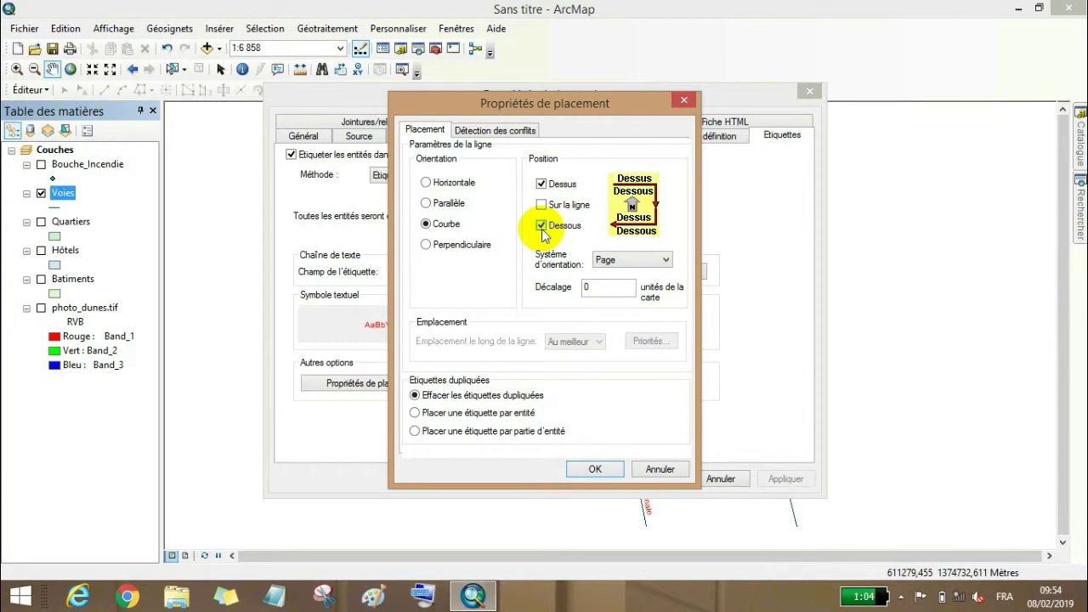
click(596, 470)
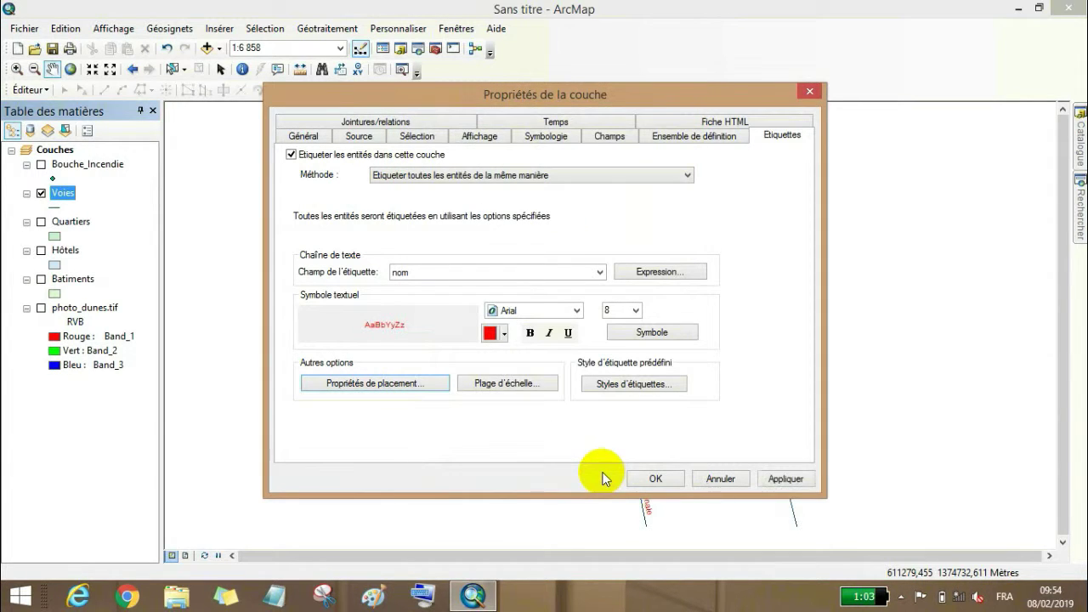
click(799, 476)
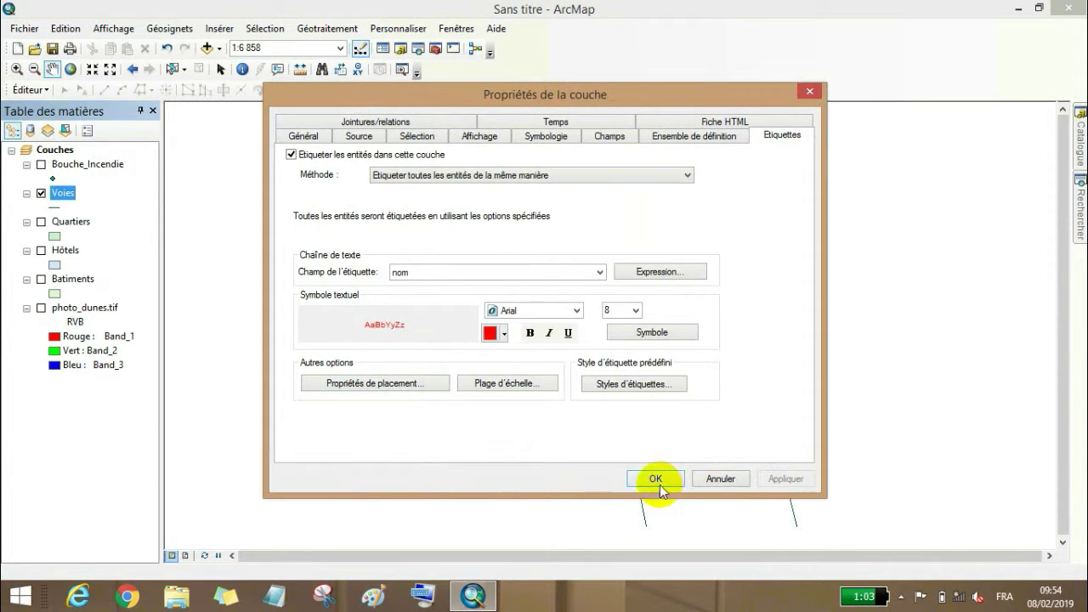
click(655, 479)
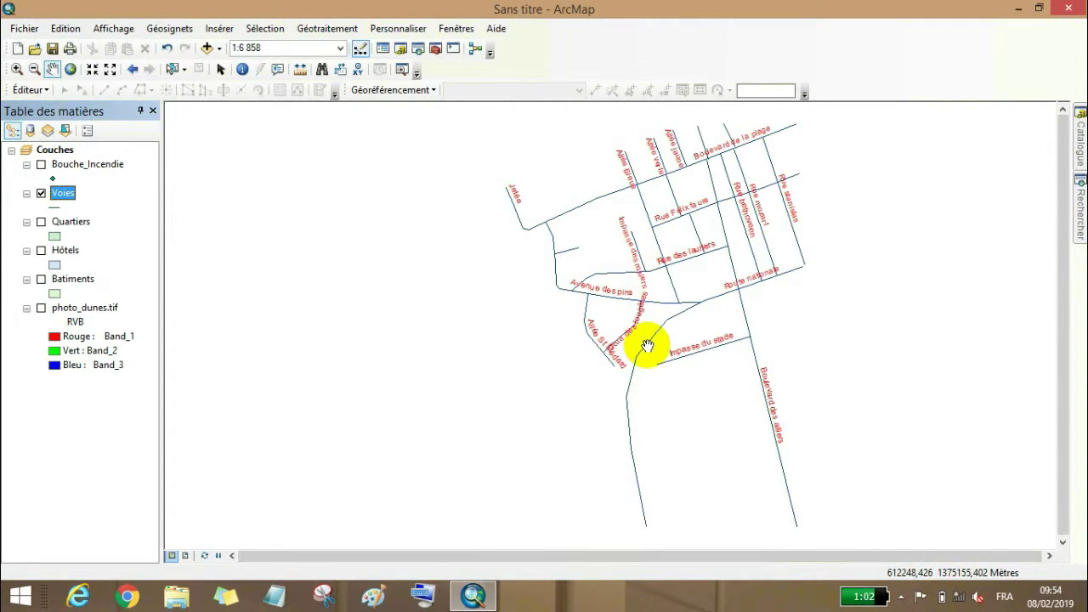
scroll(648, 308, up, 3)
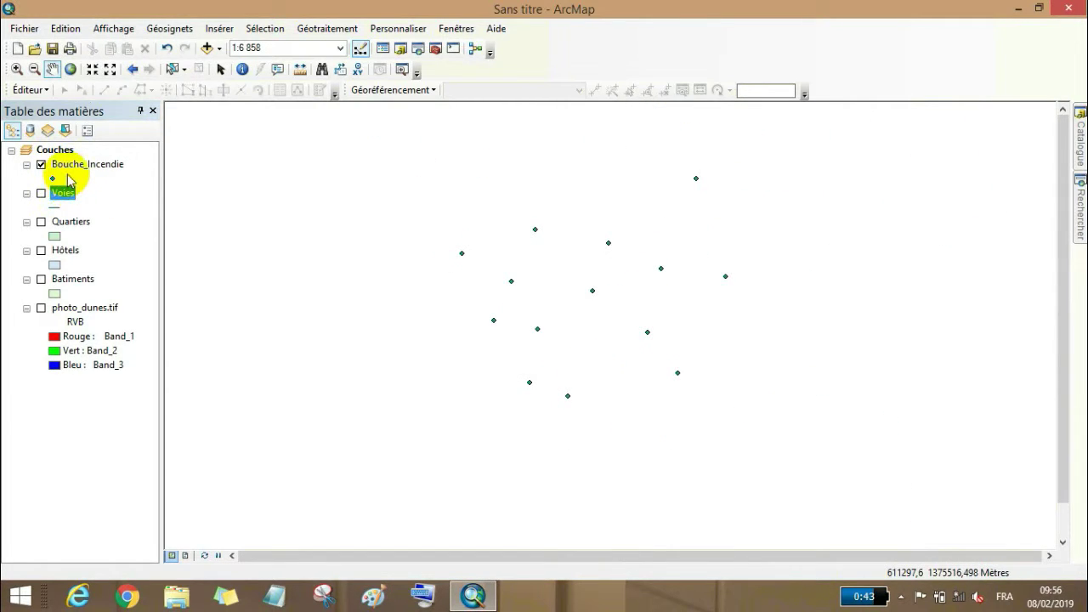
Add a short integer field (Entier court) named débit to the Bouche_Incendie attribute table.
click(110, 163)
right_click(96, 162)
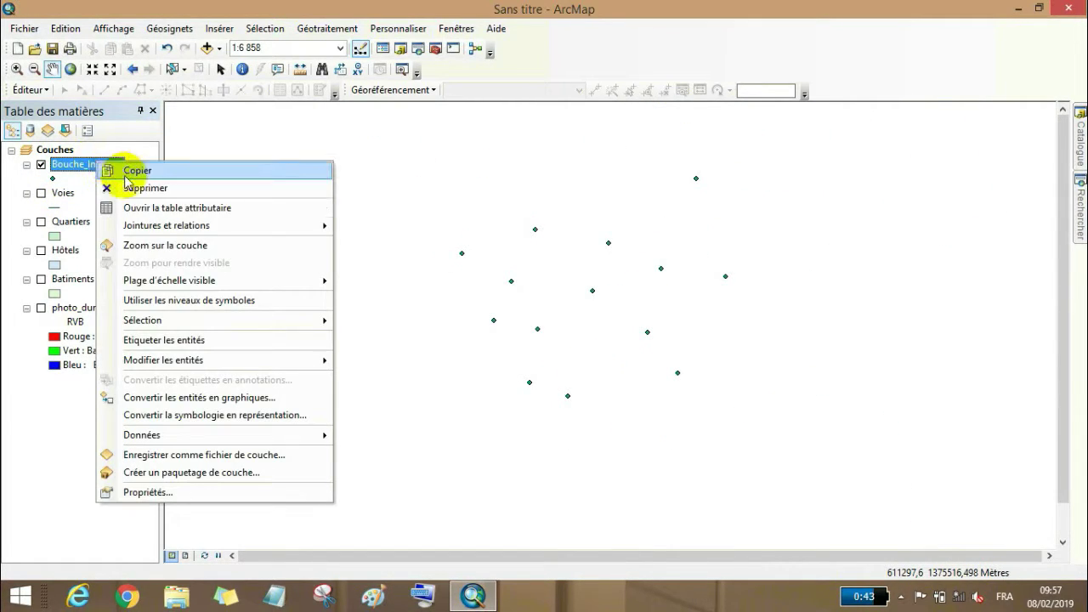
click(150, 210)
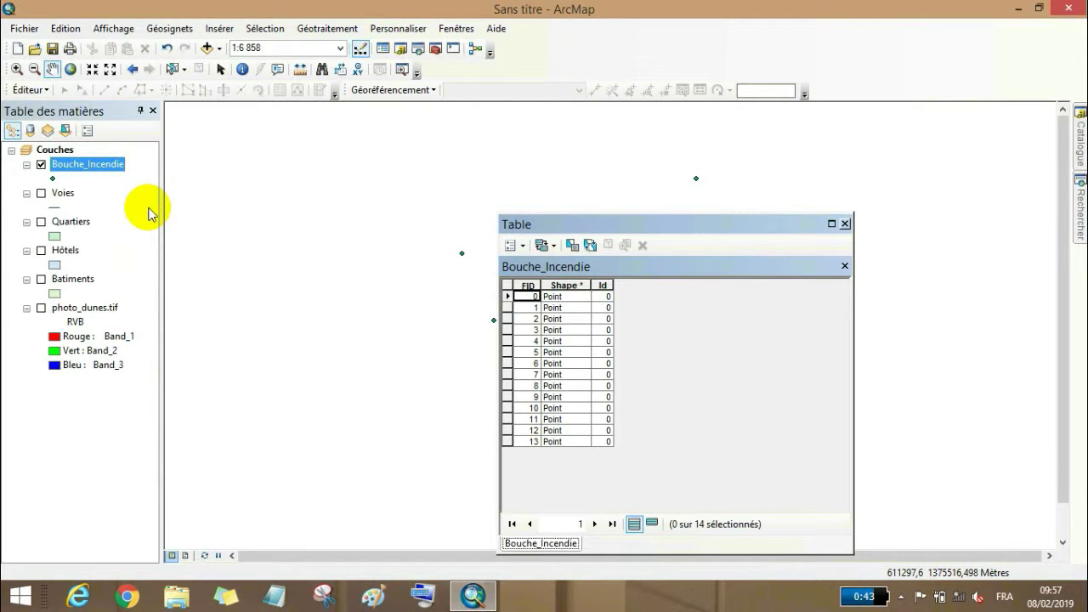
drag(668, 227, 565, 248)
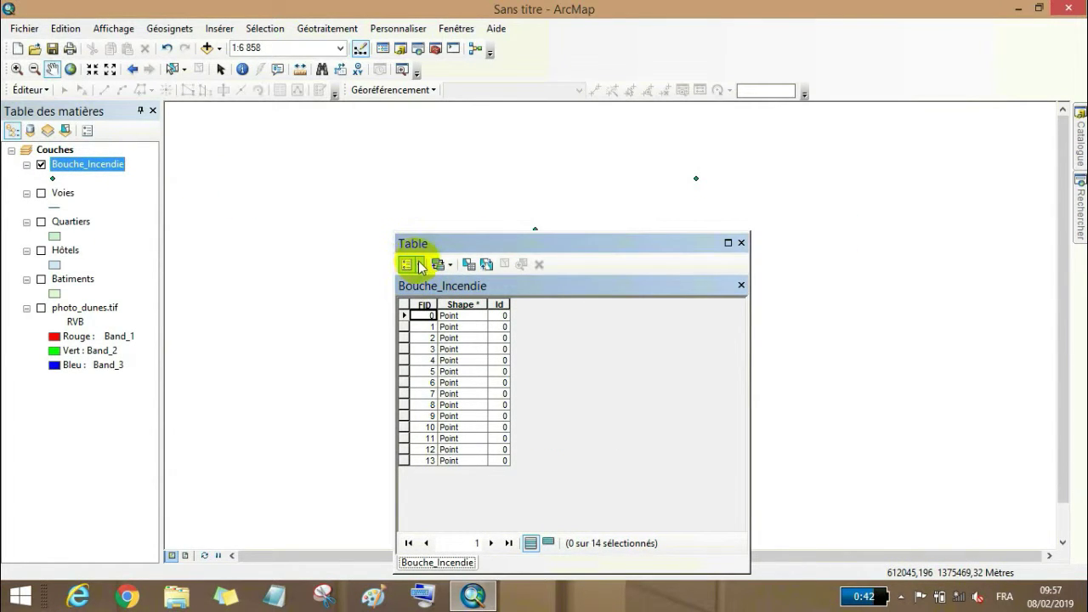
click(417, 264)
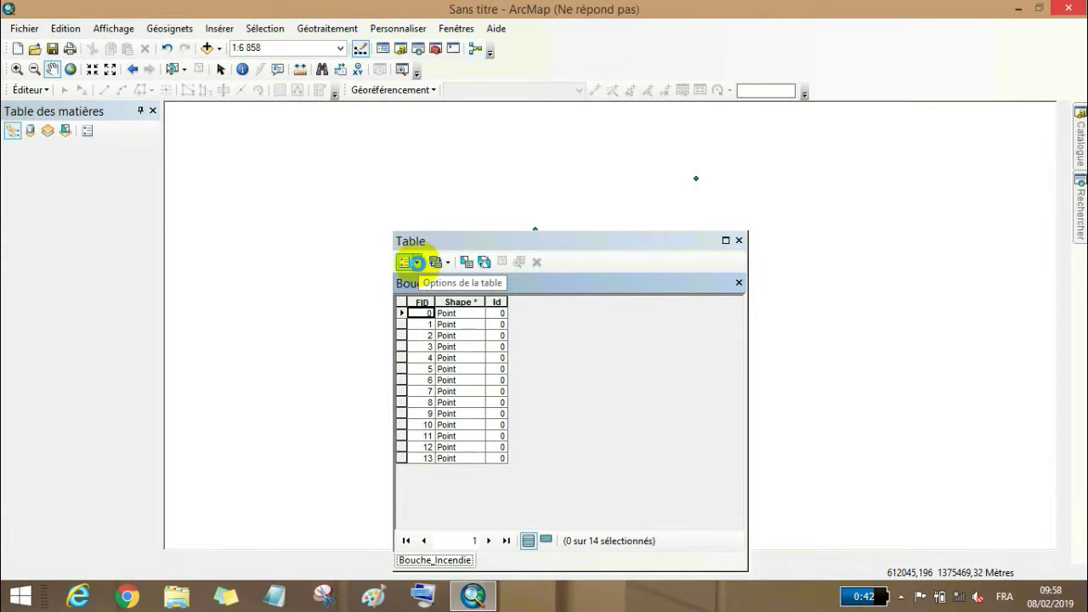
click(418, 266)
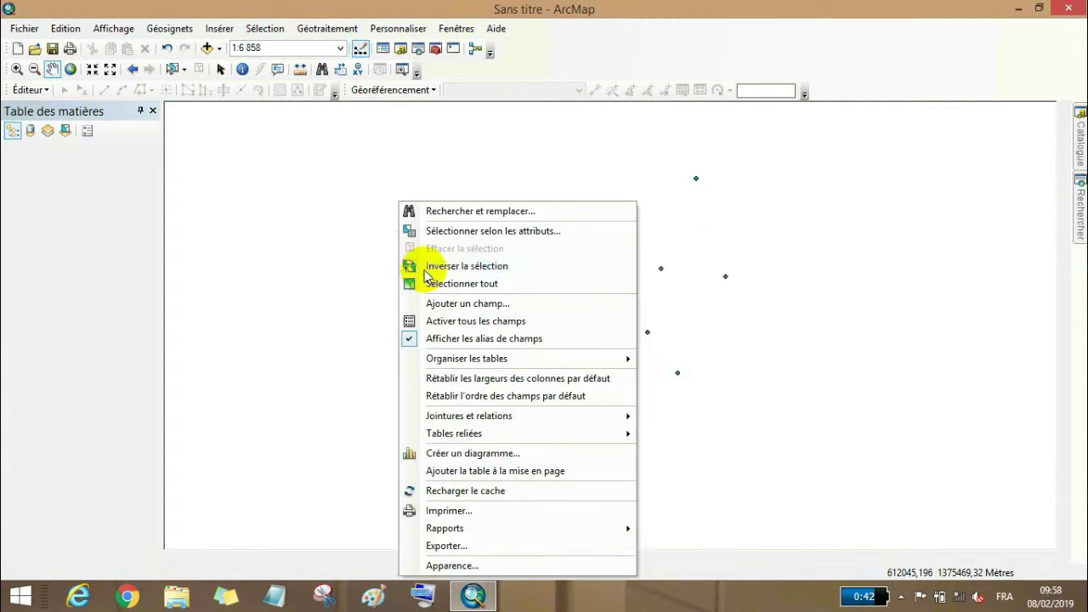
click(463, 304)
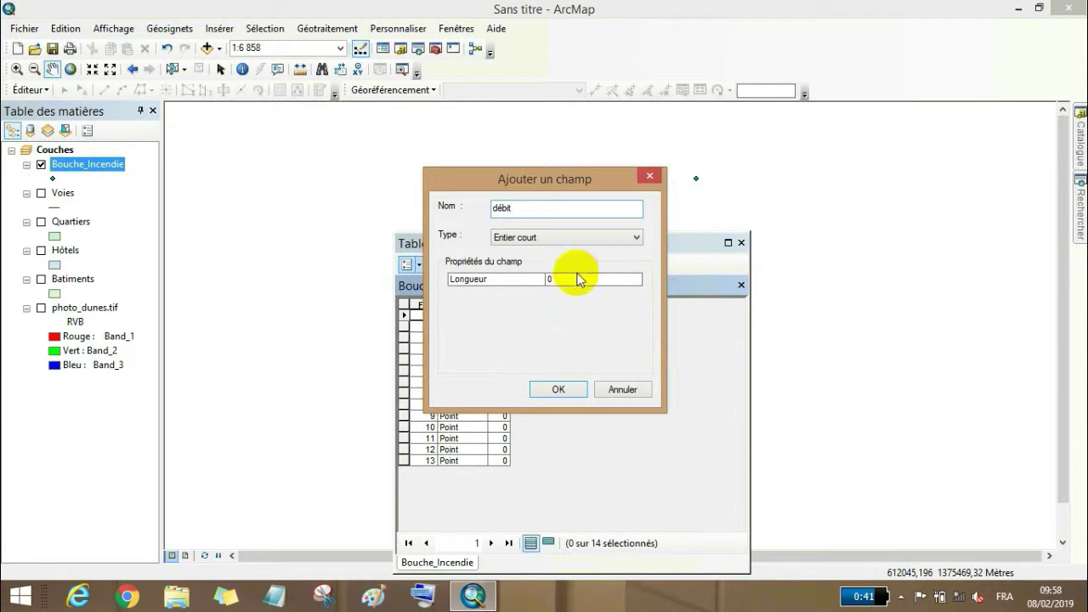
click(558, 389)
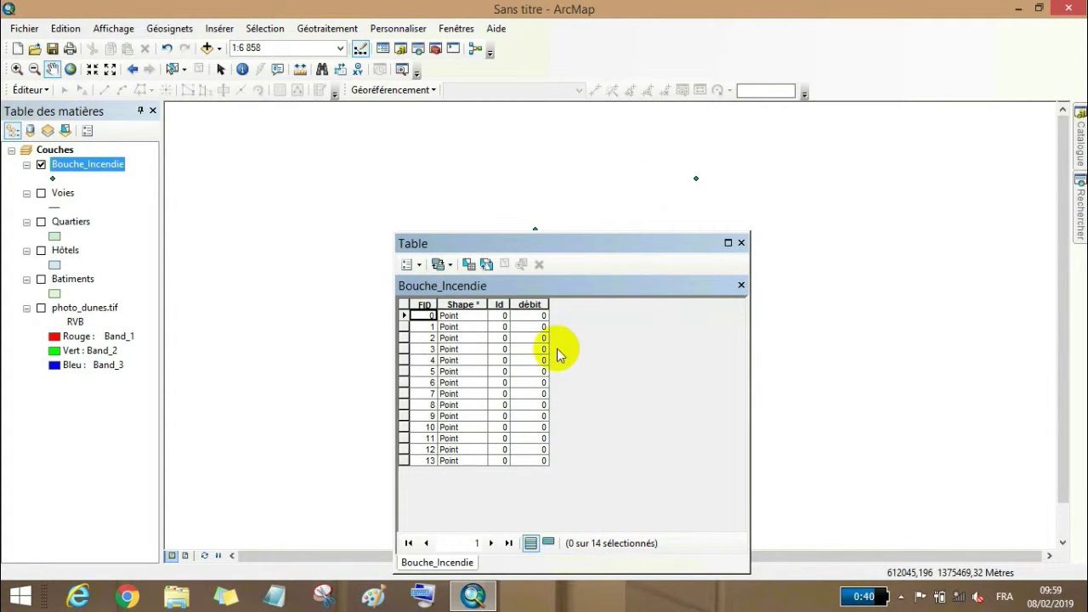
Calculate the débit field as [FID] *4 outside an edit session and close the attribute table.
right_click(529, 304)
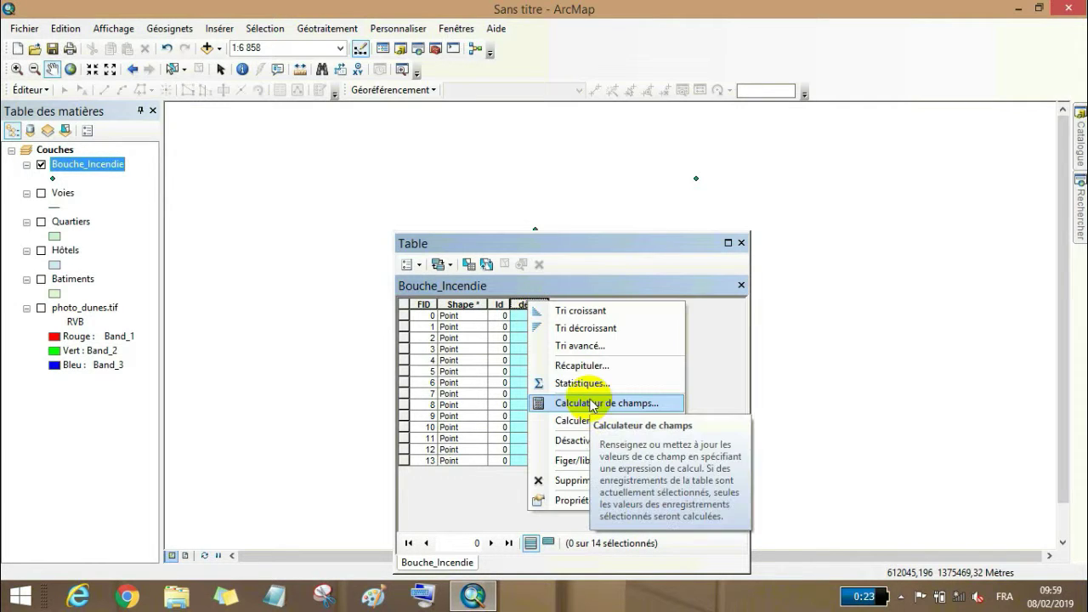
click(600, 405)
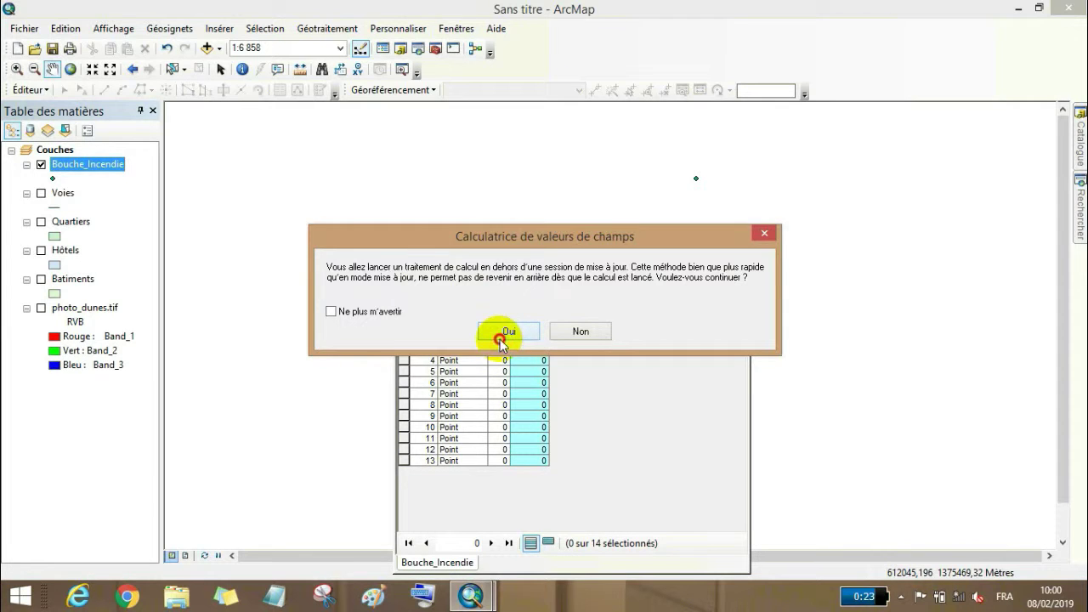
click(493, 332)
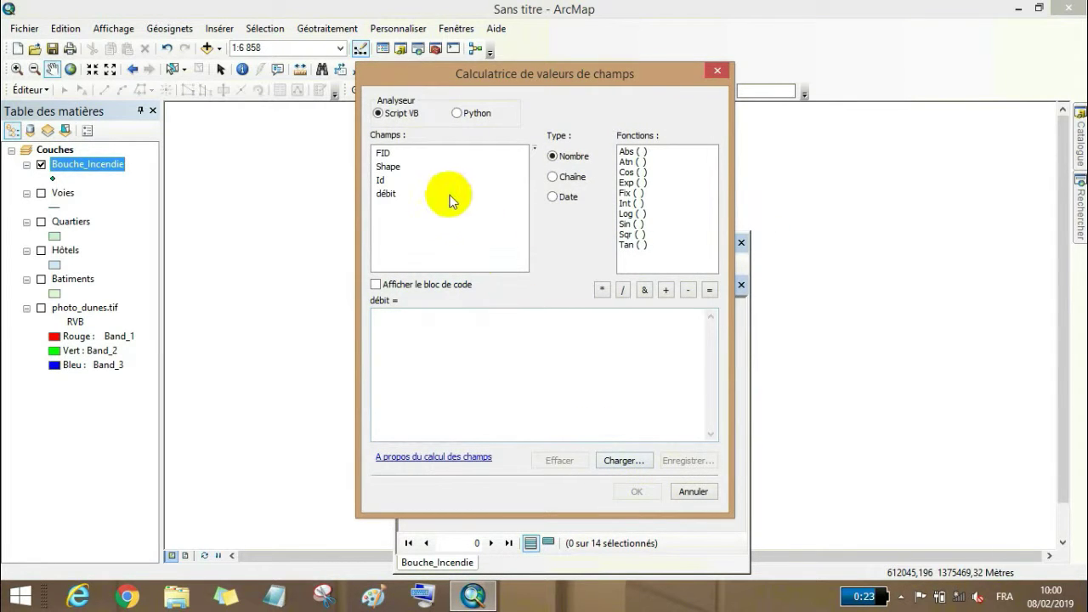
double_click(384, 153)
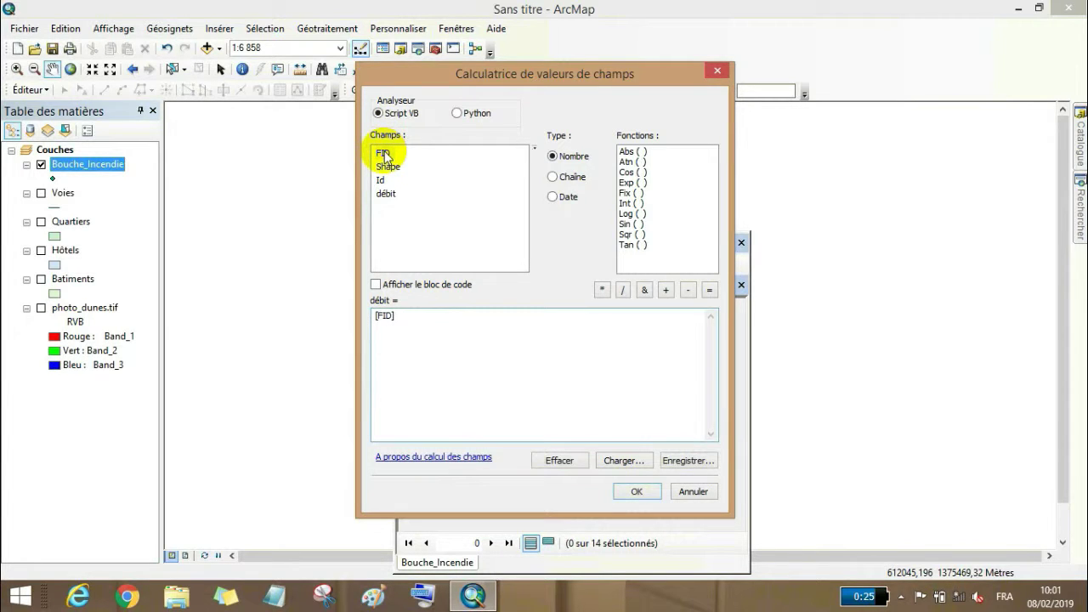
click(602, 292)
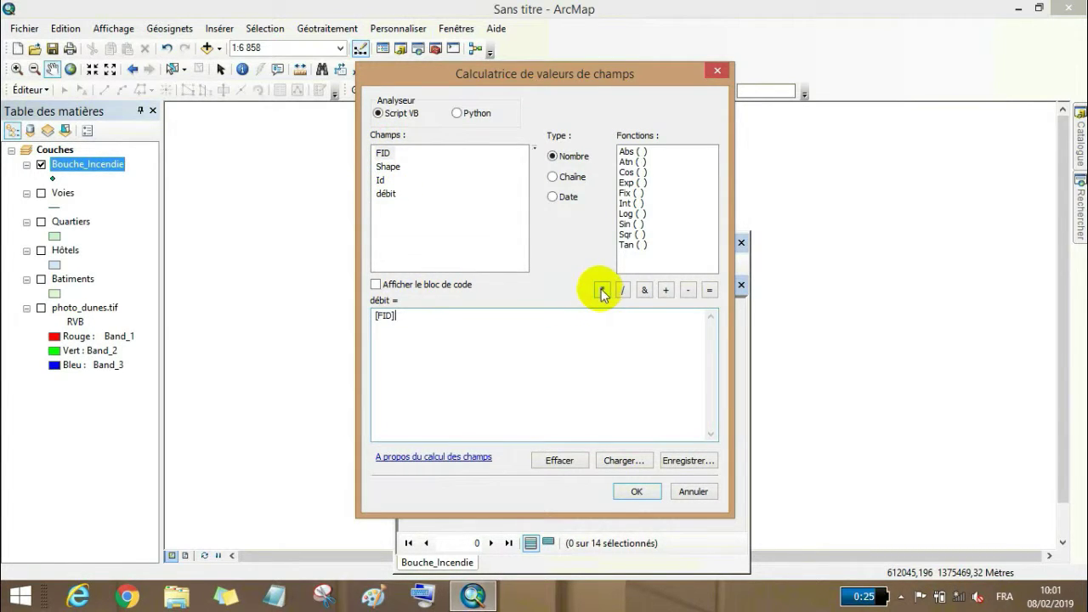
click(520, 353)
text(4)
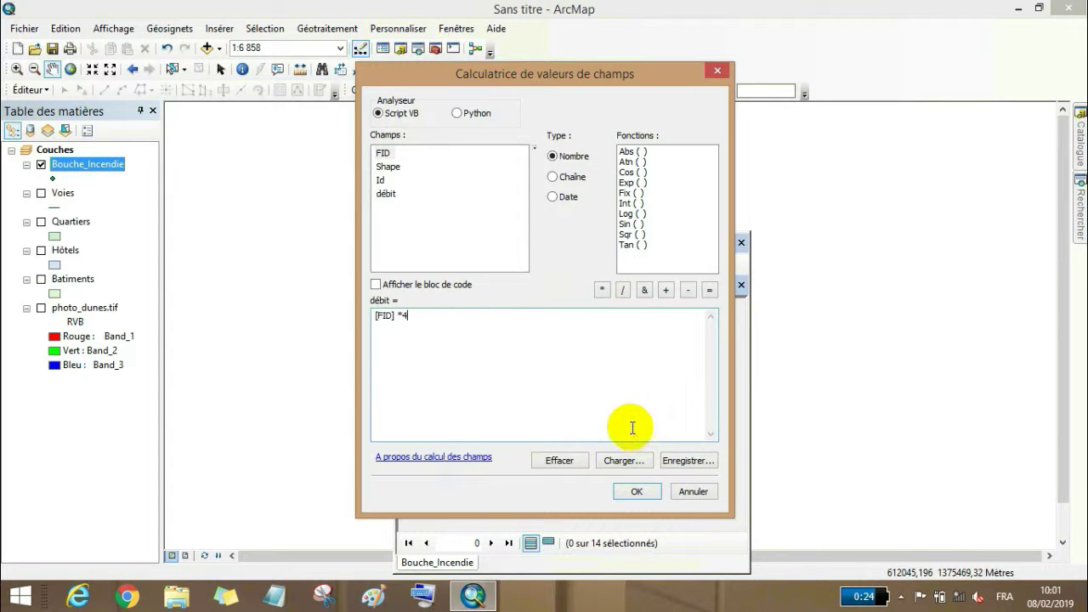
click(636, 493)
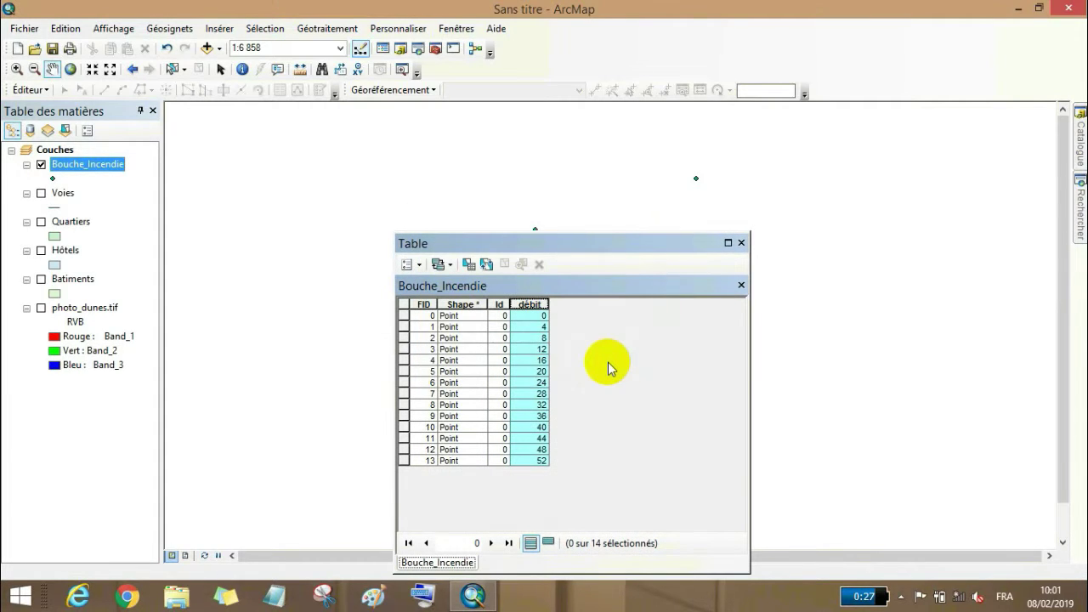
click(741, 242)
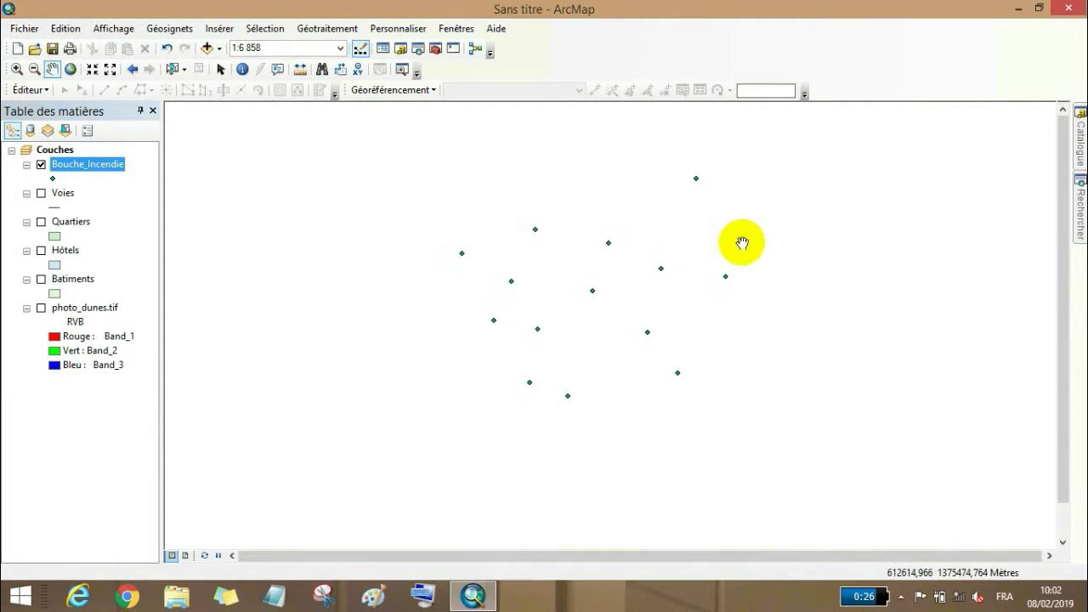
Enable labelling for the Bouche_Incendie layer using the débit field with red text, and apply the properties.
right_click(89, 166)
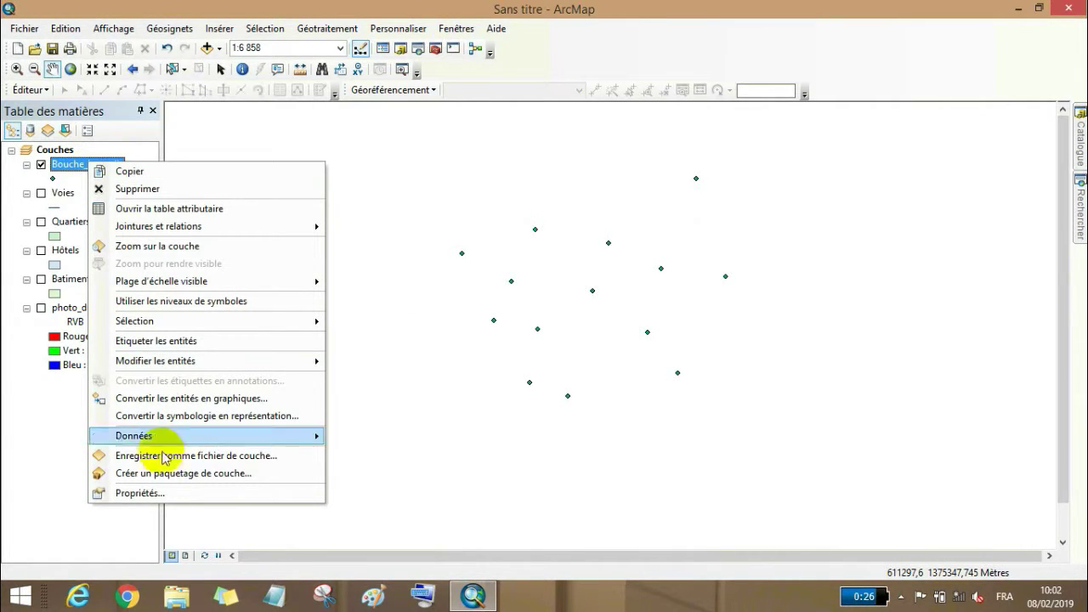
click(157, 493)
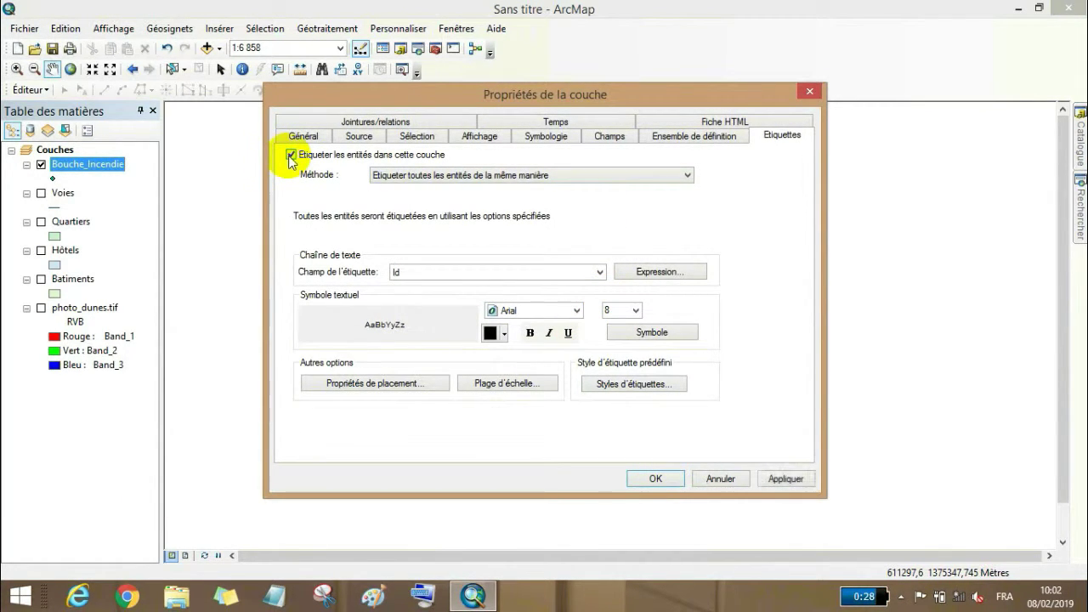
click(599, 272)
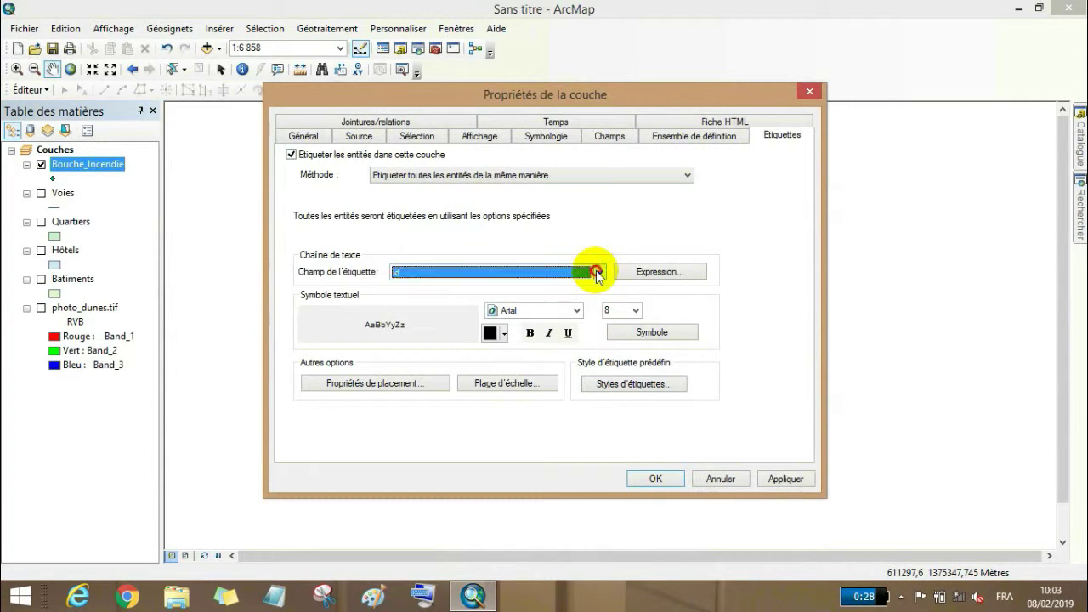
click(510, 303)
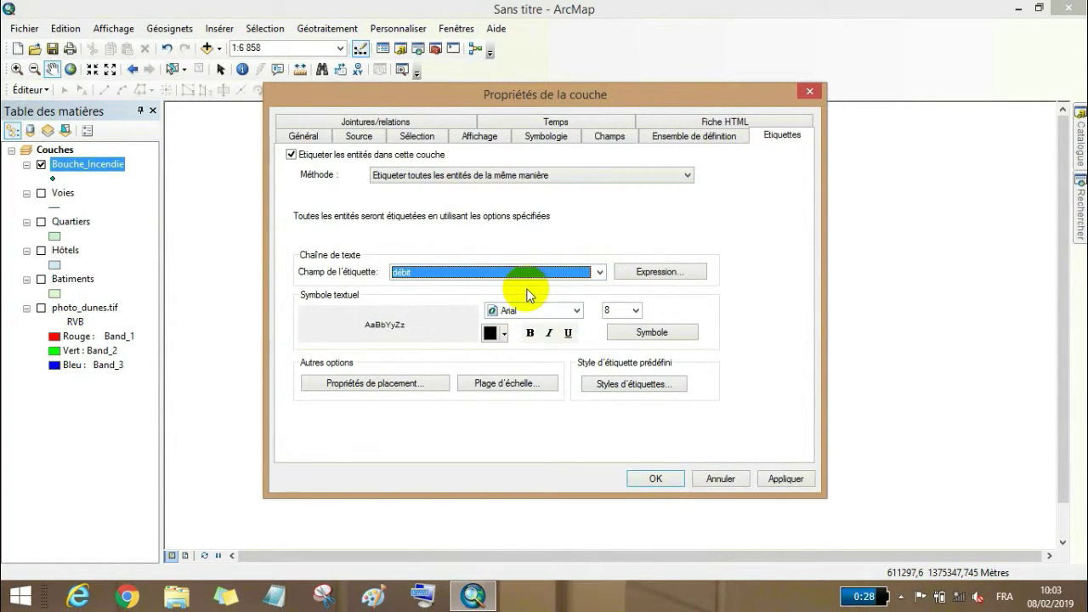
click(504, 333)
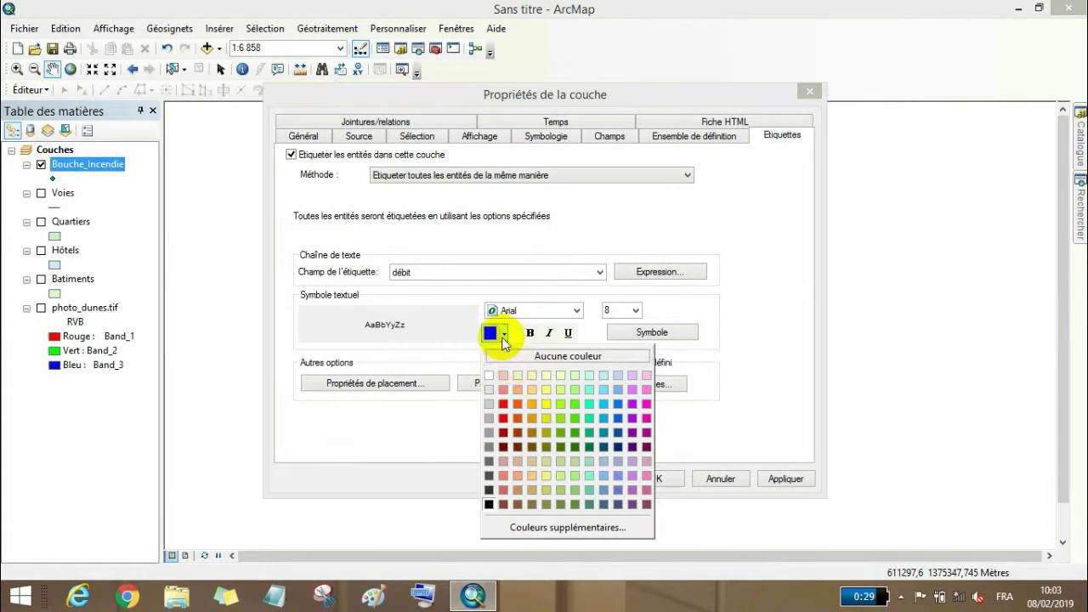
click(502, 404)
click(780, 480)
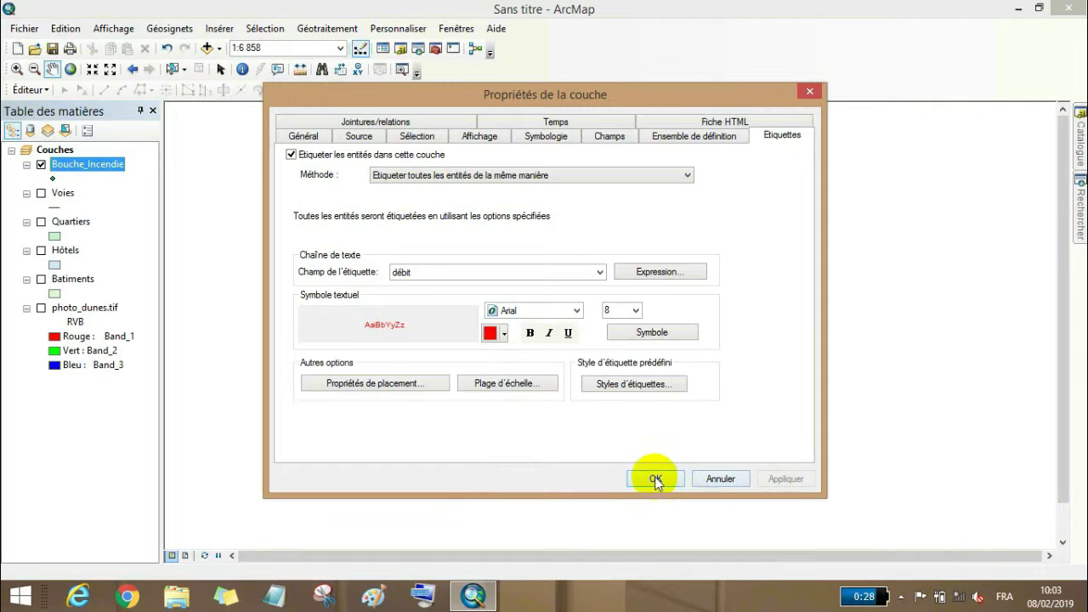
click(653, 478)
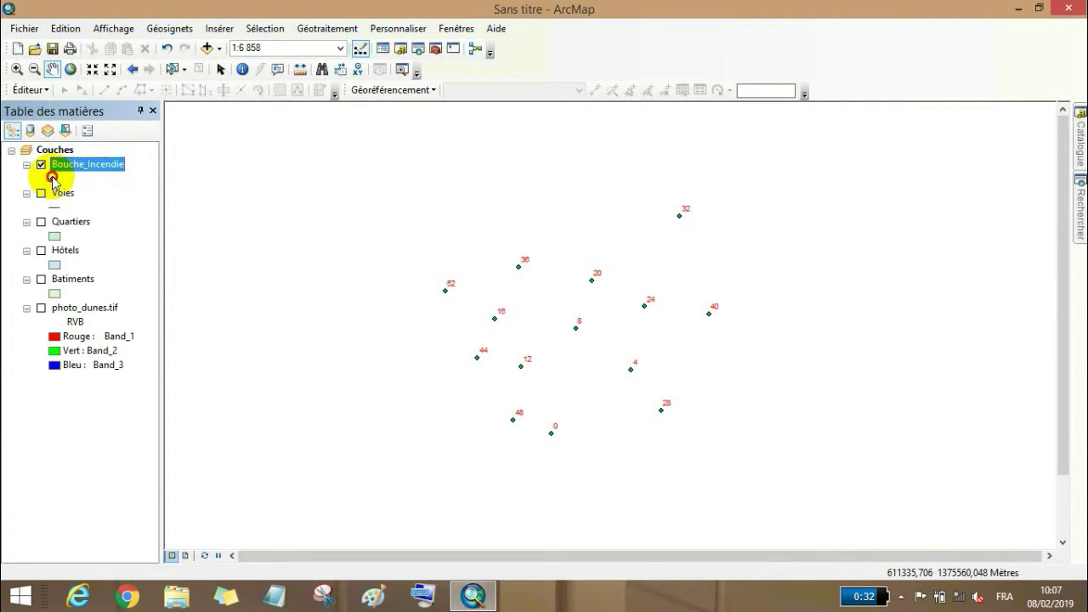
Search all symbol styles for "fire" and assign the Fire Hydrant Red symbol to the Bouche_Incendie layer.
click(52, 177)
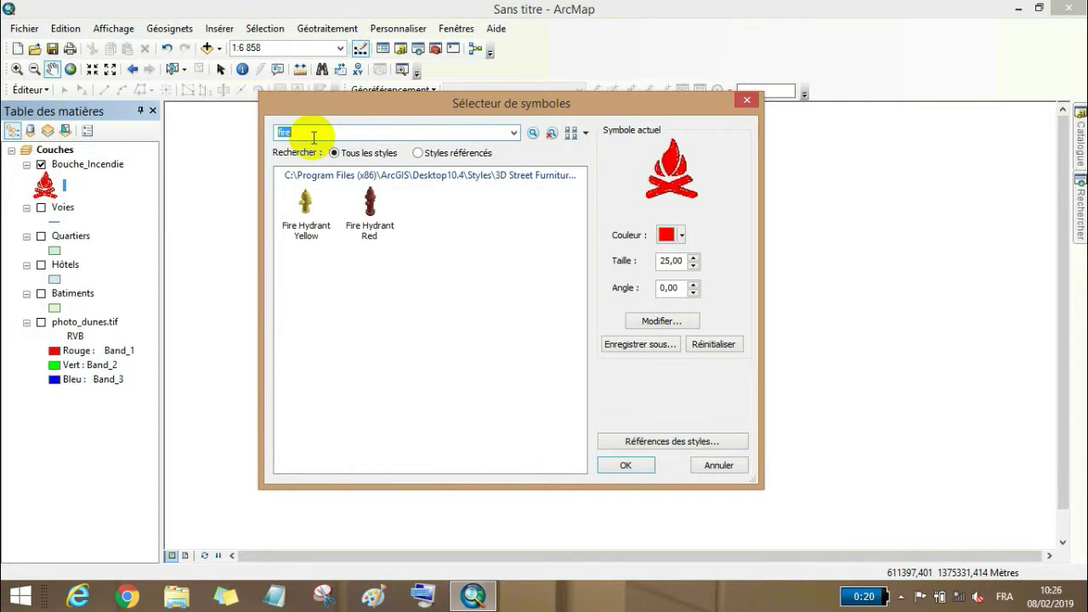
click(372, 199)
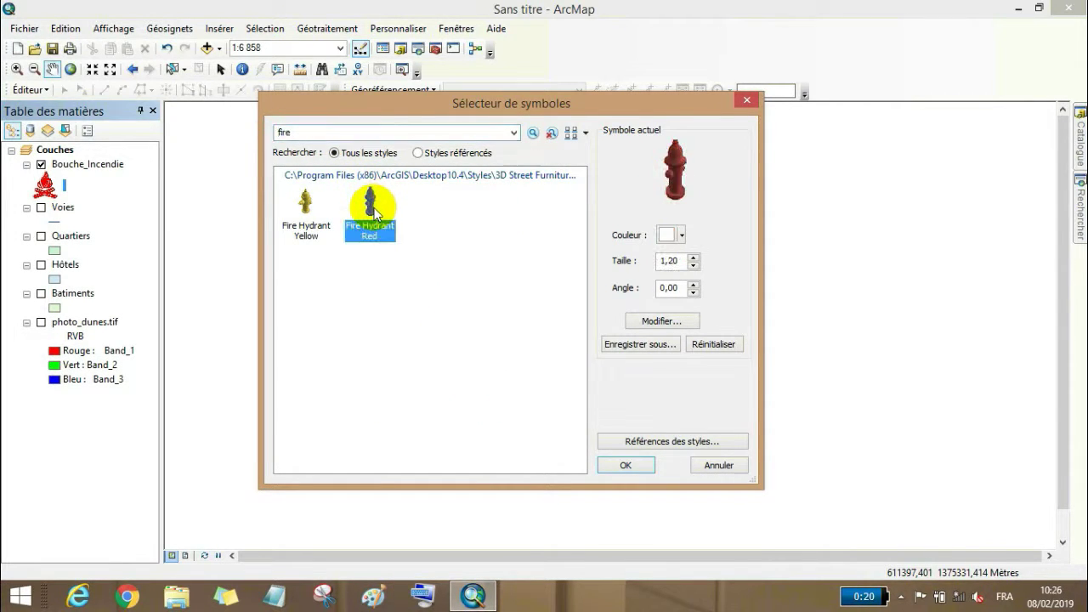
click(679, 236)
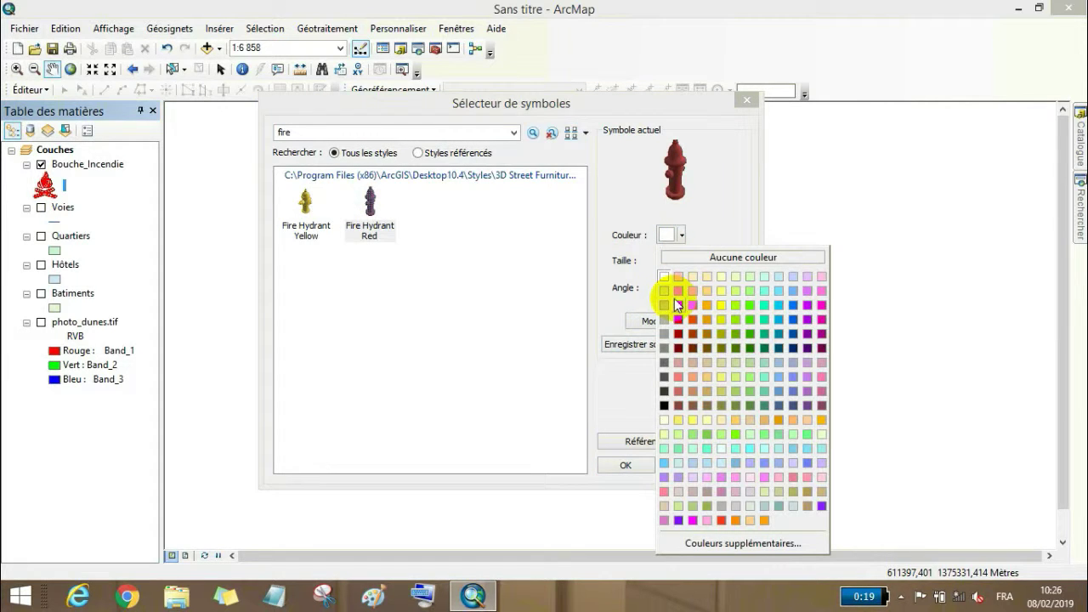
click(706, 234)
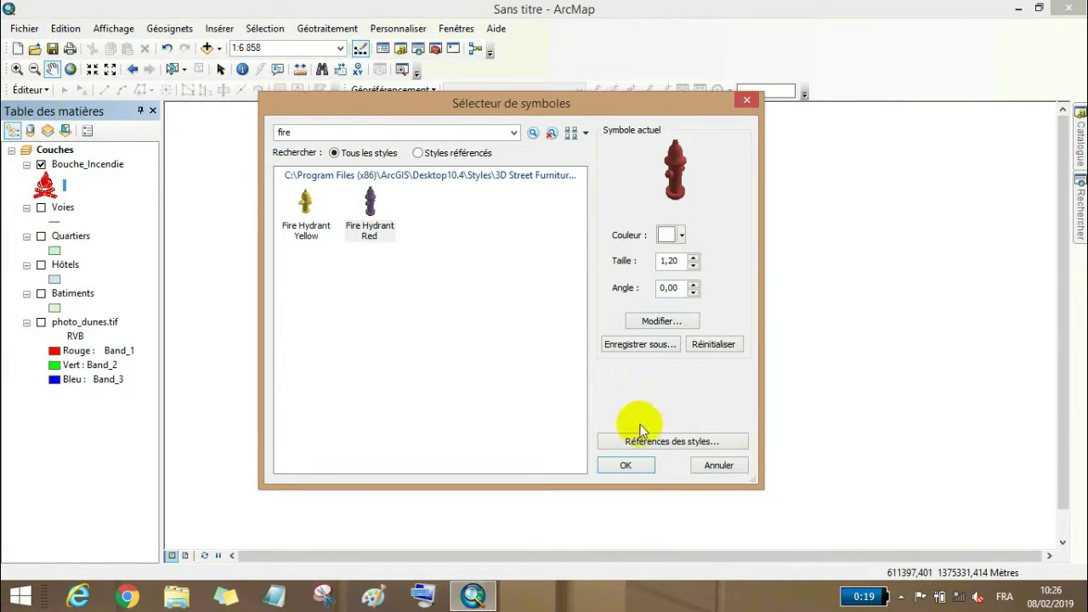
click(627, 466)
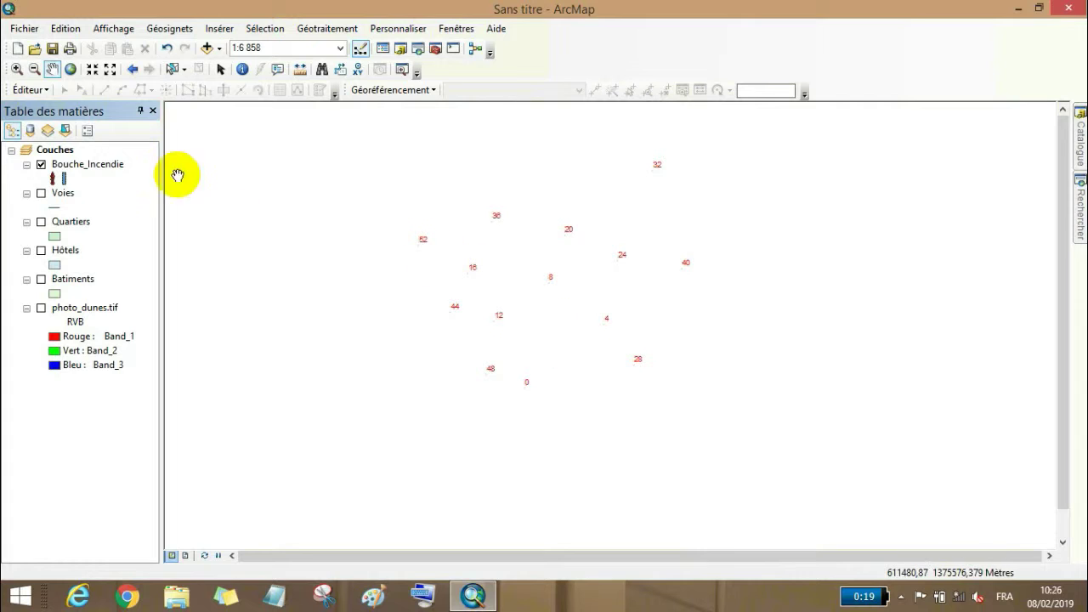
click(51, 181)
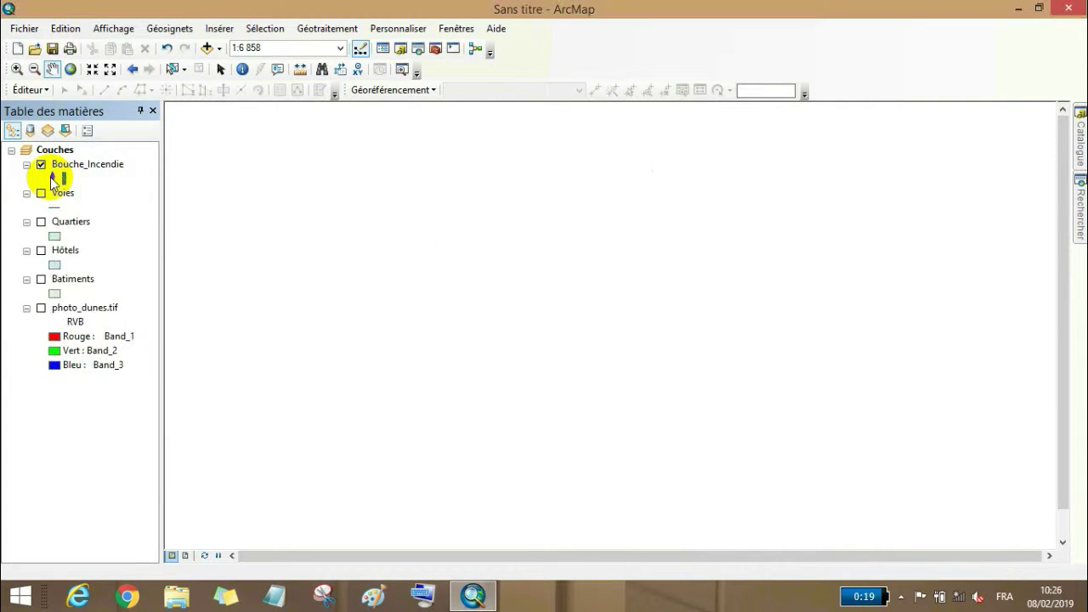
click(626, 466)
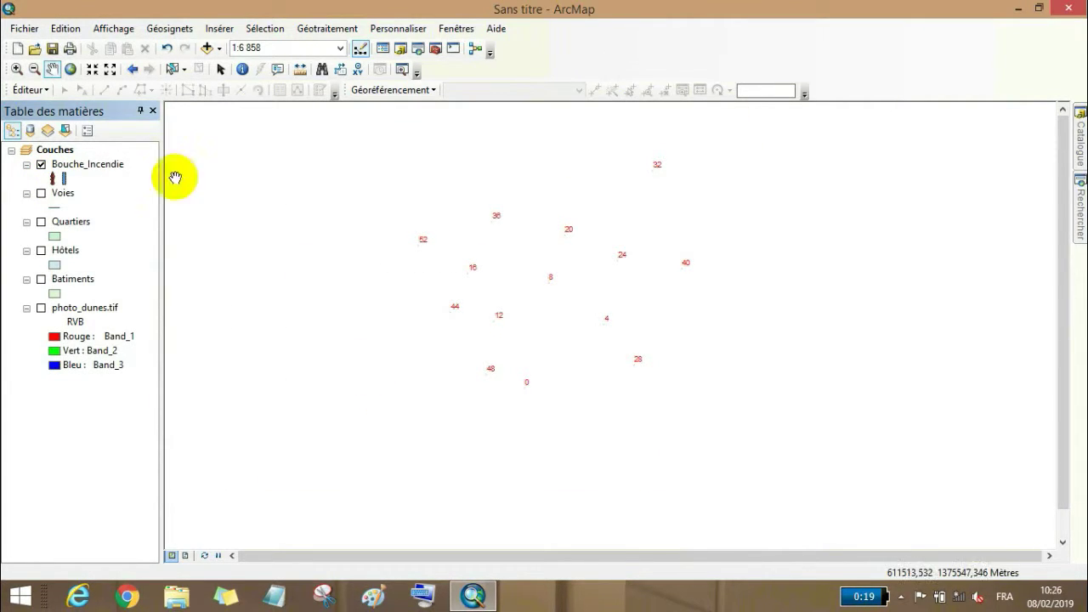
Set the colour of the Bouche_Incendie hydrant symbol to dark red and confirm it.
click(52, 179)
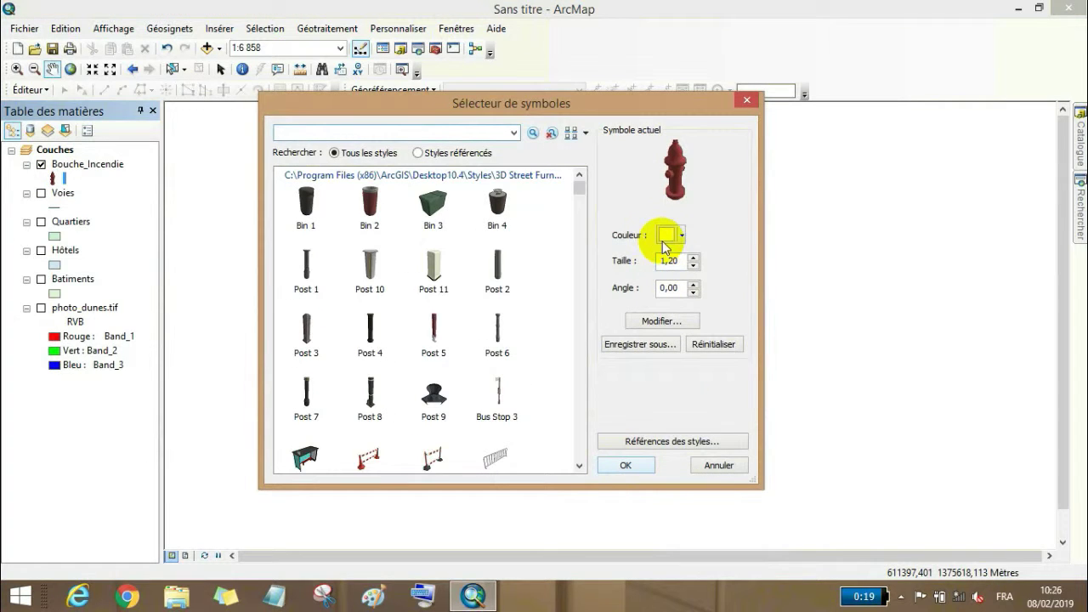
click(680, 235)
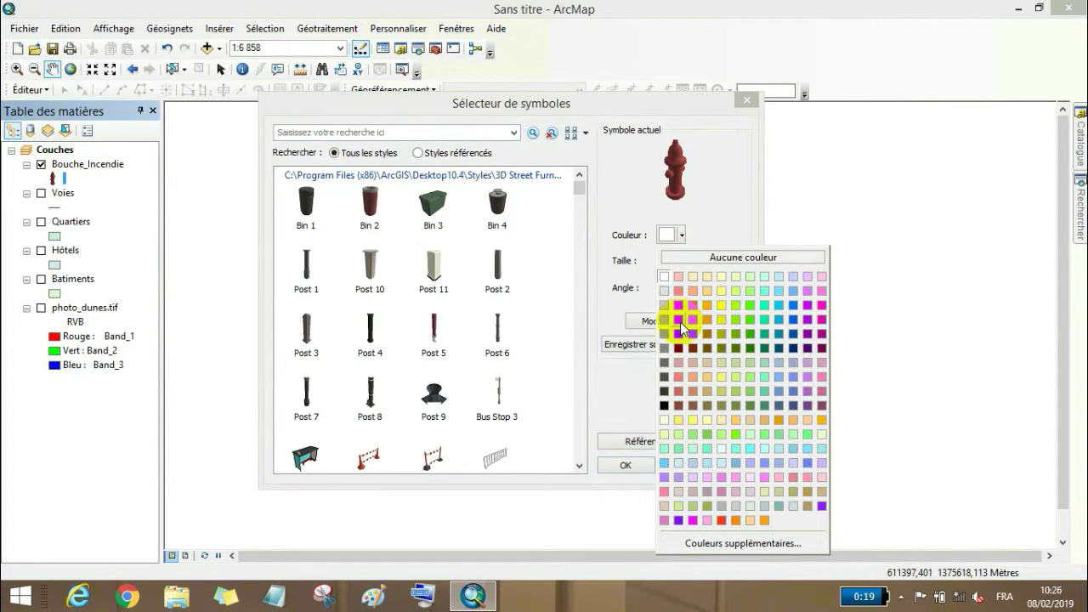
click(679, 347)
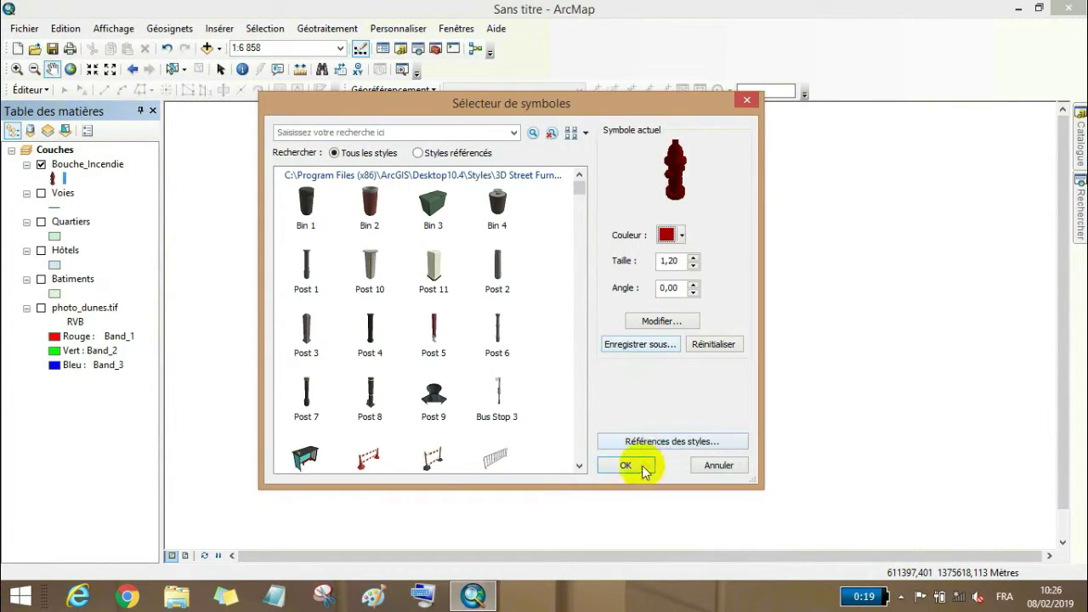
click(643, 472)
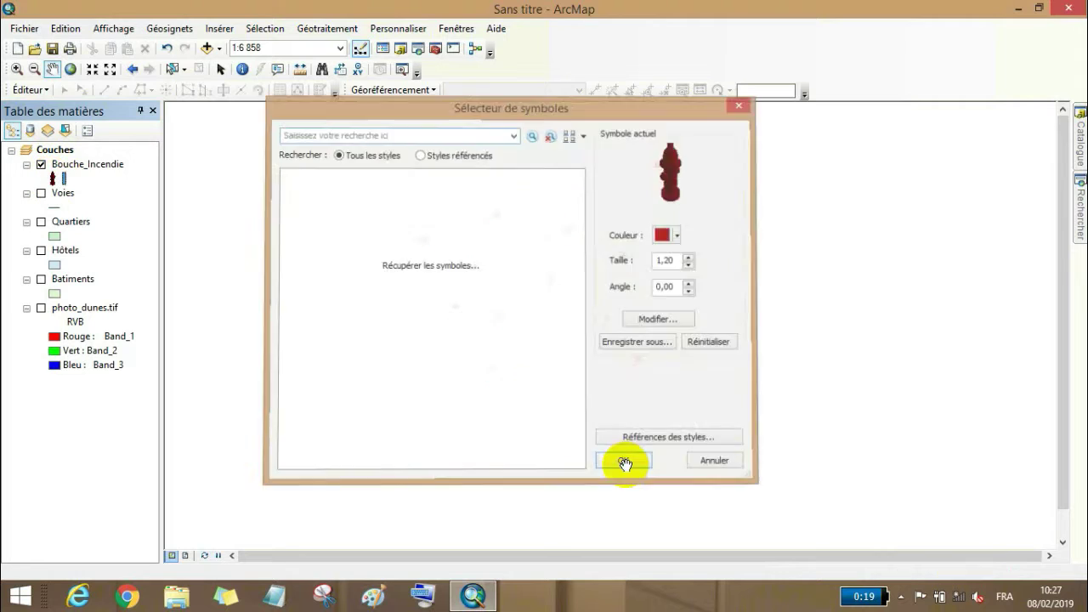
click(626, 460)
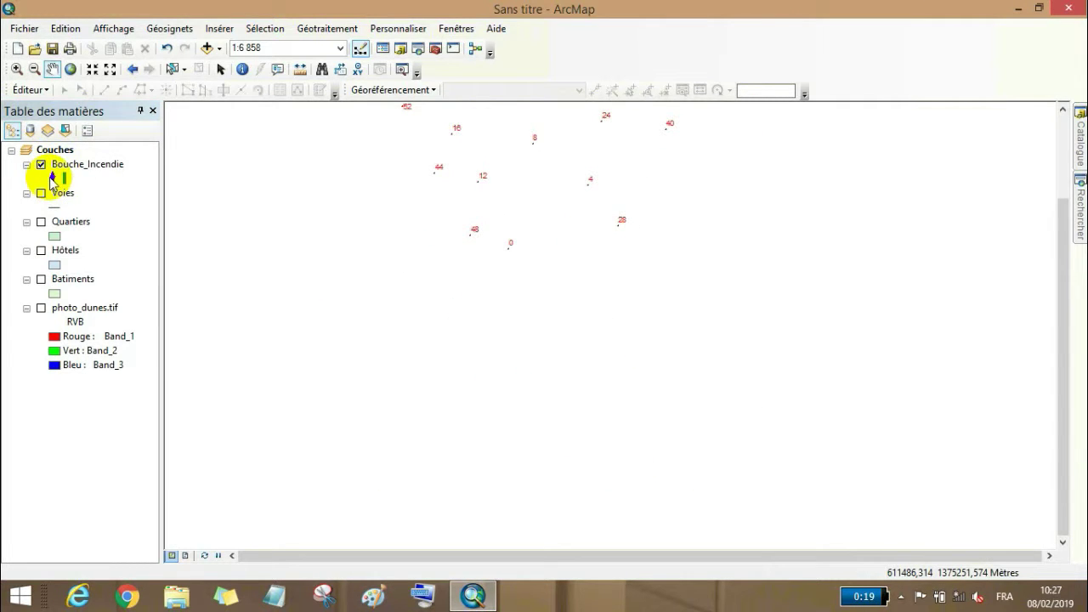
Set the size of the Bouche_Incendie hydrant symbol to 17, confirm it, and bring all the hydrants into view.
double_click(54, 179)
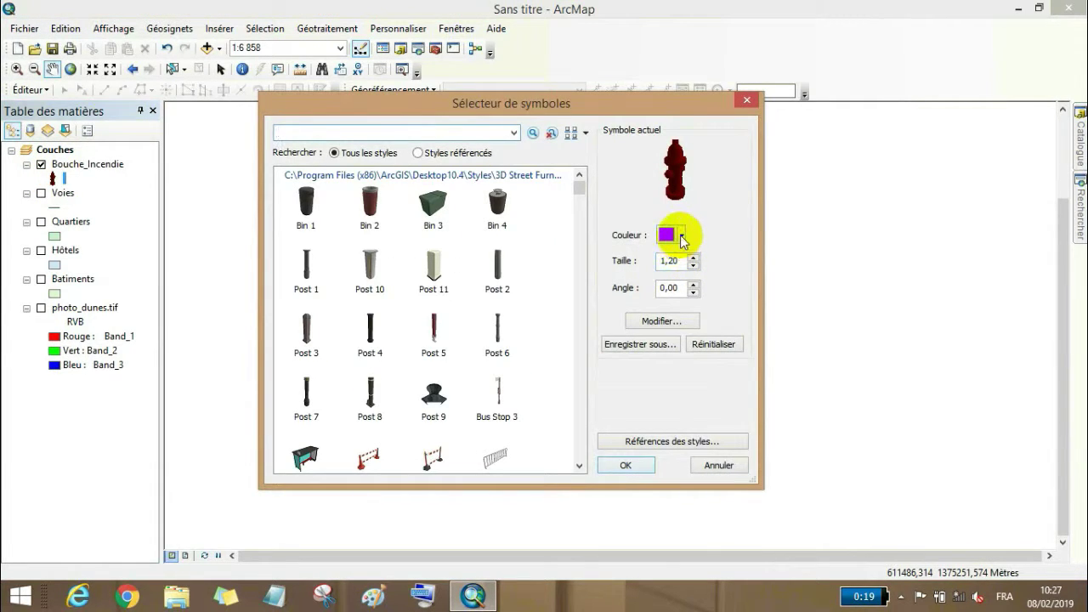
key(Tab)
text(2)
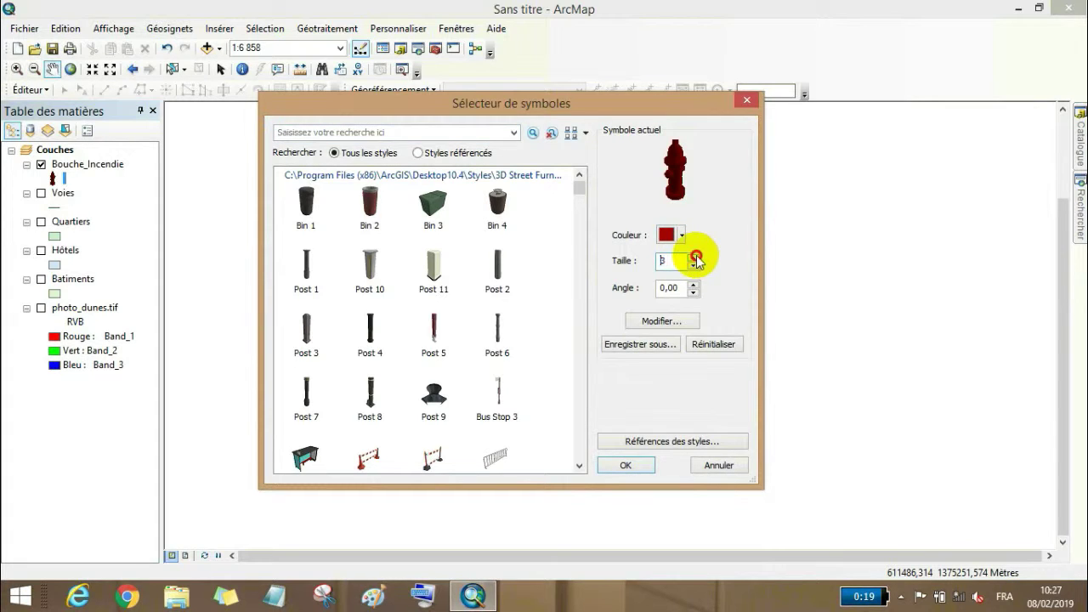
click(694, 257)
click(694, 257)
click(693, 257)
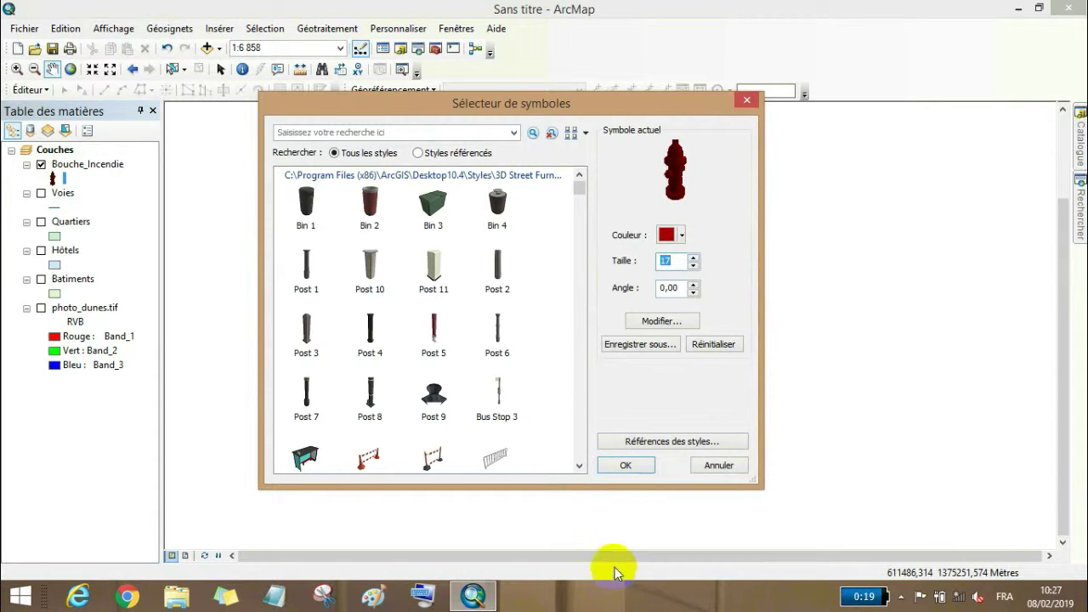
click(626, 465)
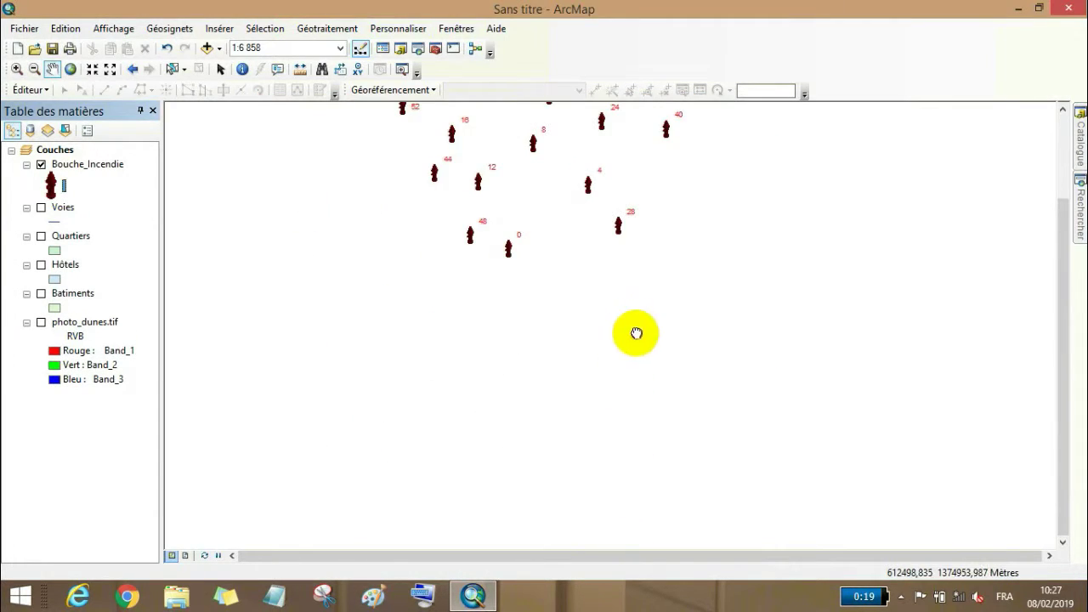
drag(634, 332, 632, 396)
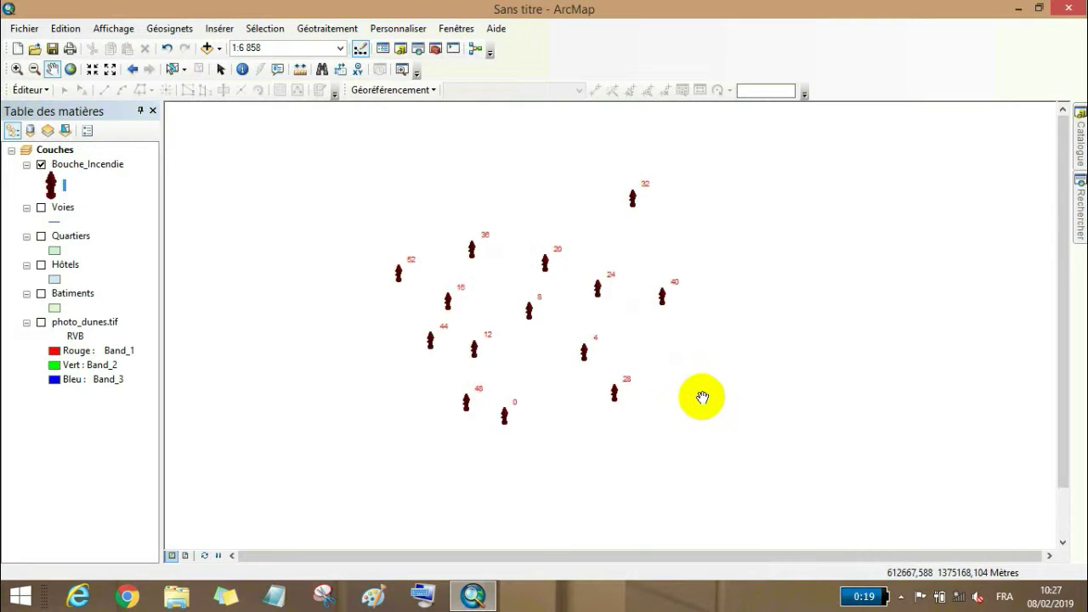
drag(702, 396, 707, 432)
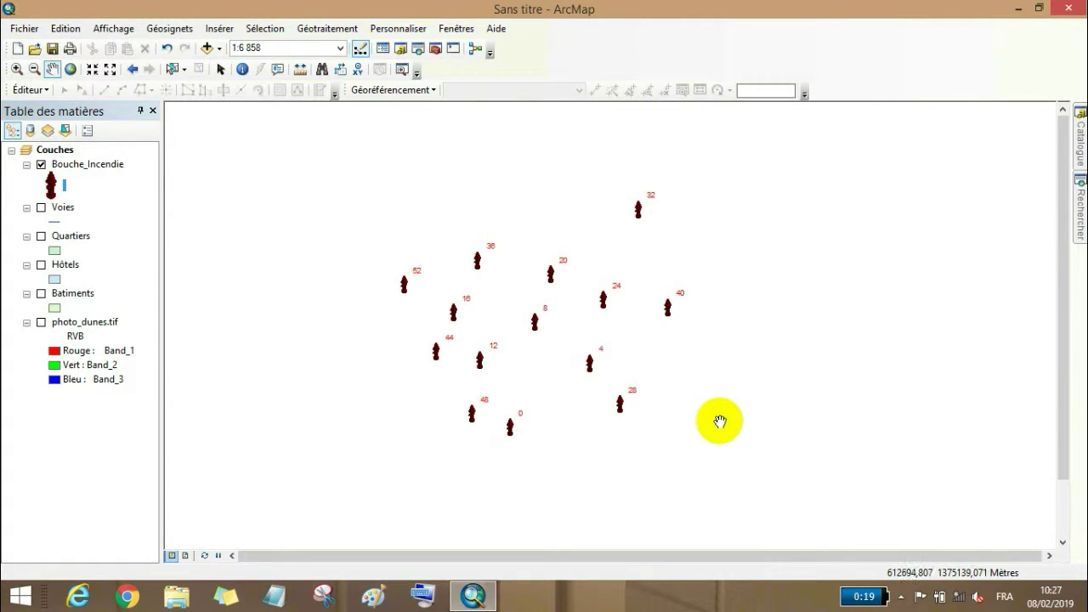
Display the Voies layer instead of Bouche_Incendie and open the Voies attribute table.
click(41, 166)
click(40, 207)
right_click(56, 207)
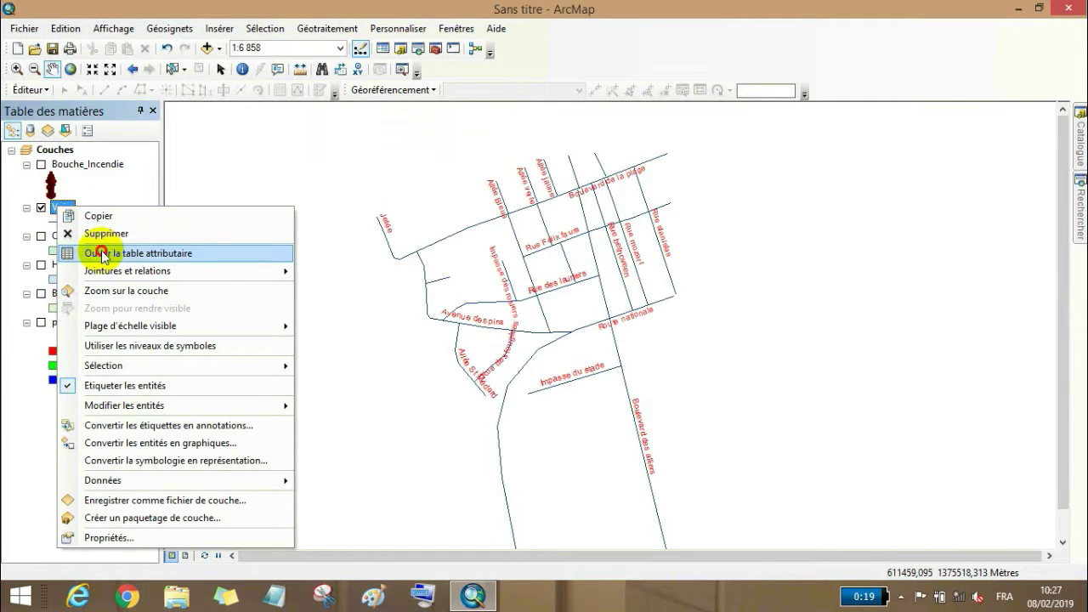
click(102, 250)
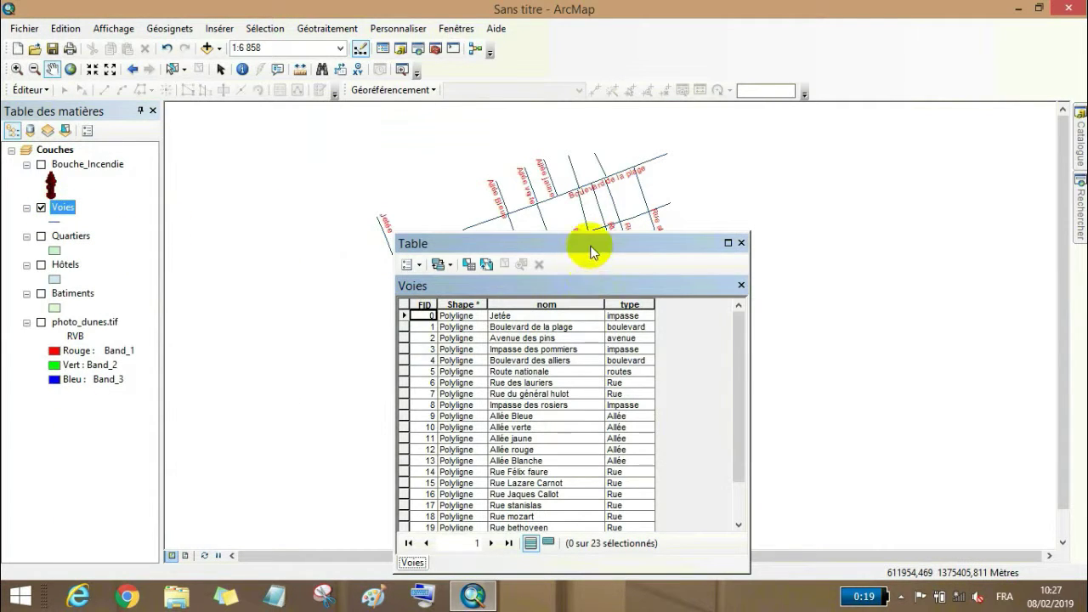
drag(590, 244, 547, 189)
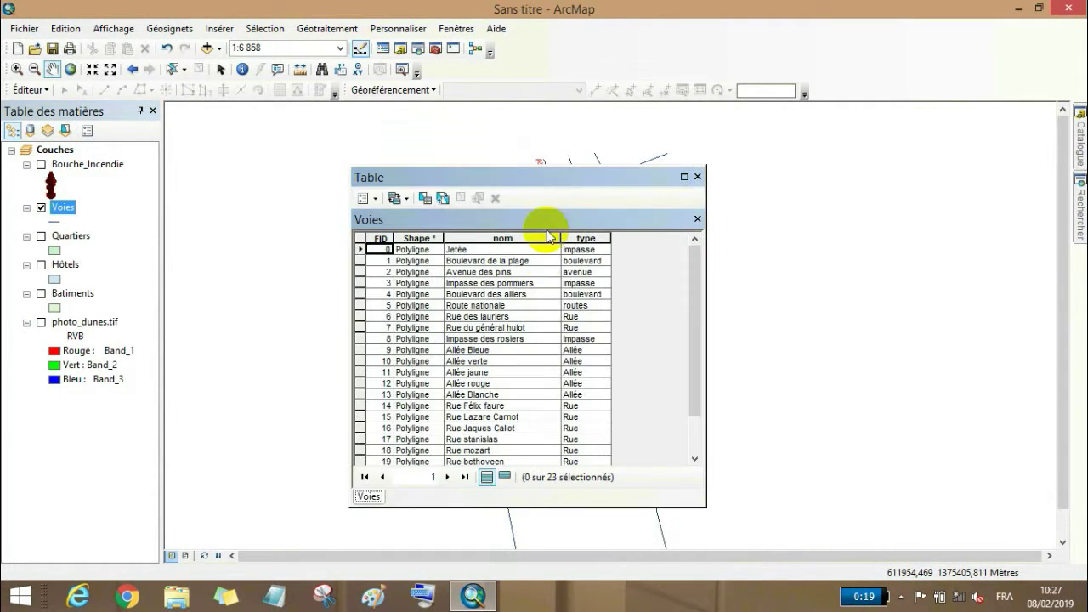
Display the Batiments layer instead of Voies and close the Voies attribute table.
click(41, 294)
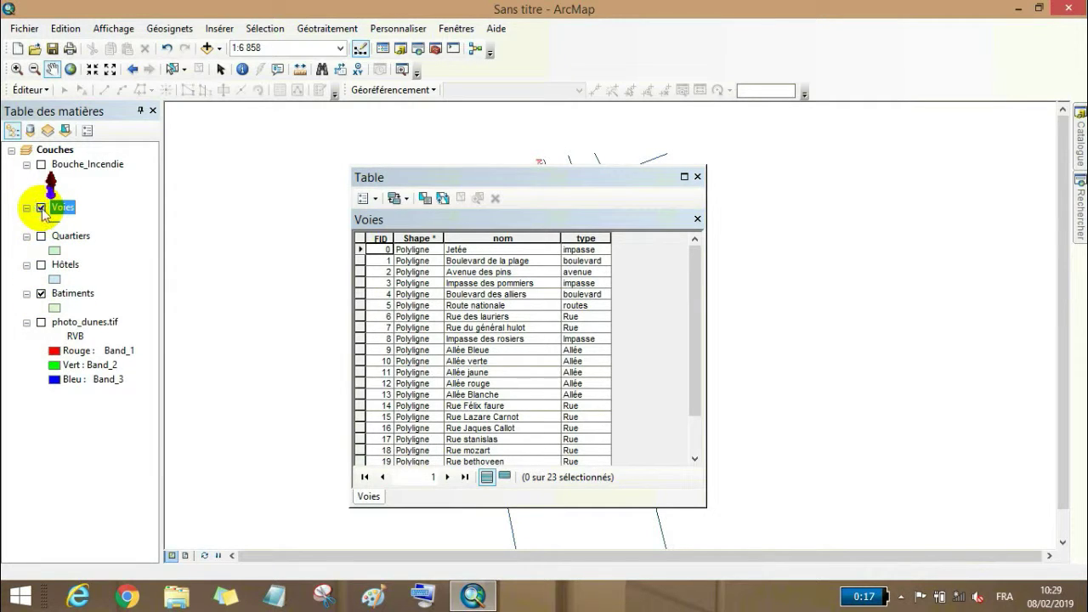
click(41, 208)
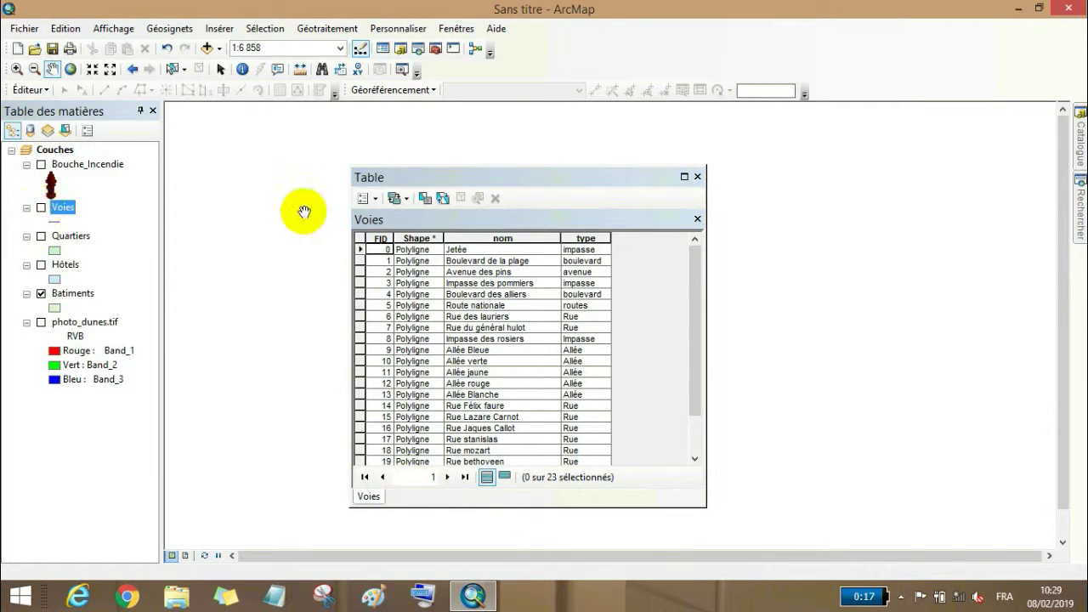
click(697, 177)
scroll(529, 250, up, 1)
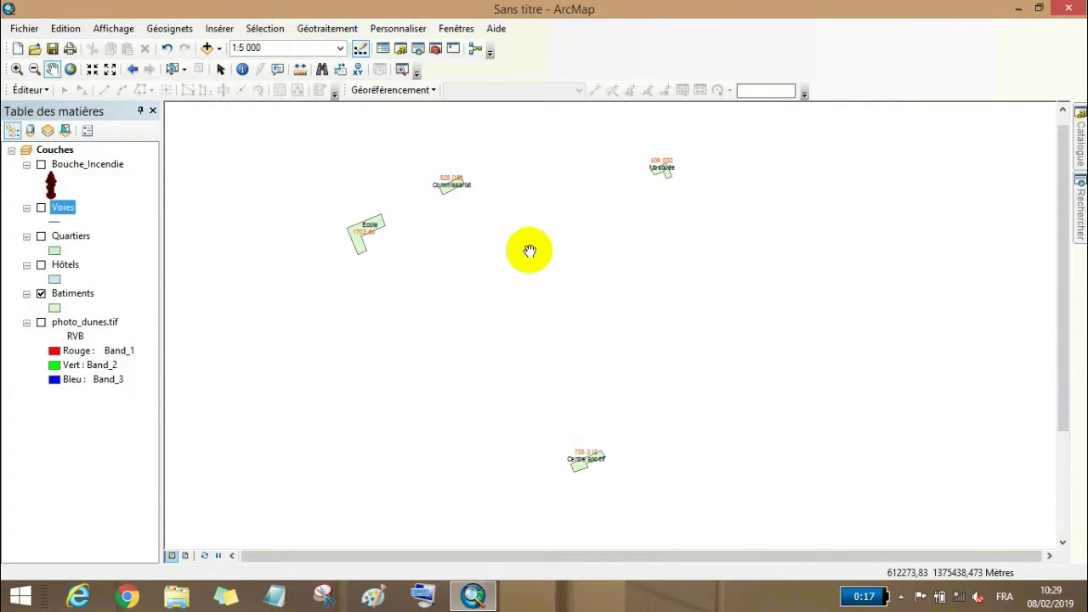
drag(527, 250, 563, 279)
scroll(556, 261, up, 1)
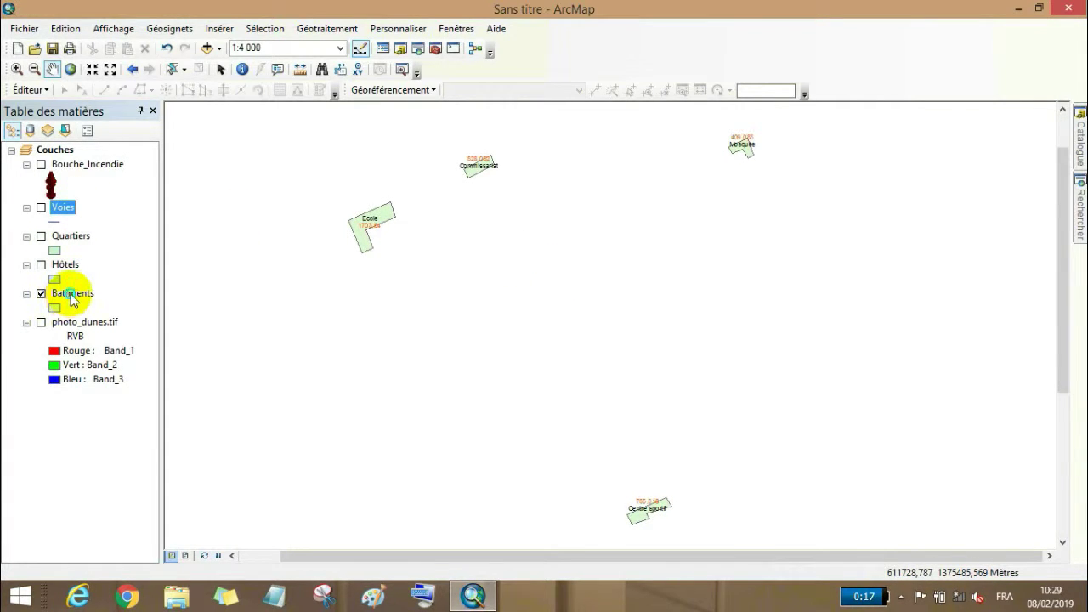
Review the nom and surface fields in the Batiments attribute table and close the table.
right_click(72, 299)
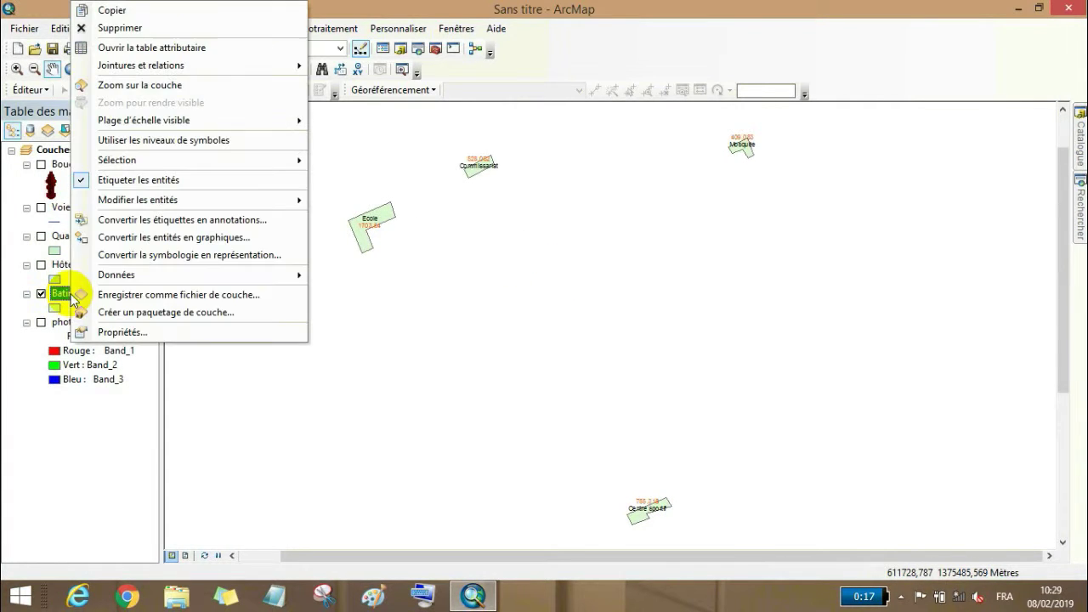
click(147, 48)
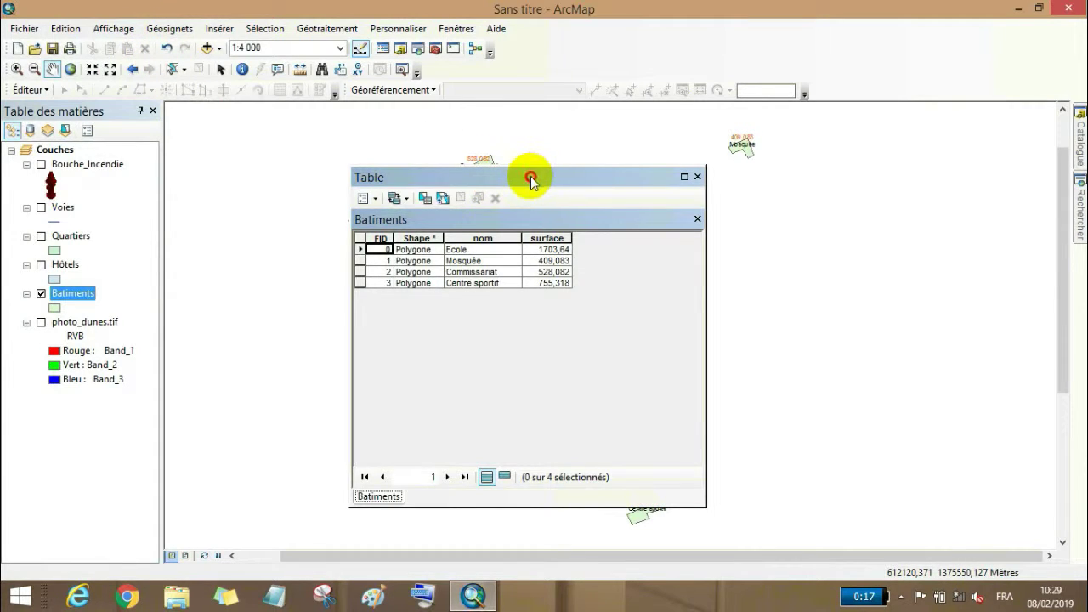
drag(532, 180, 513, 210)
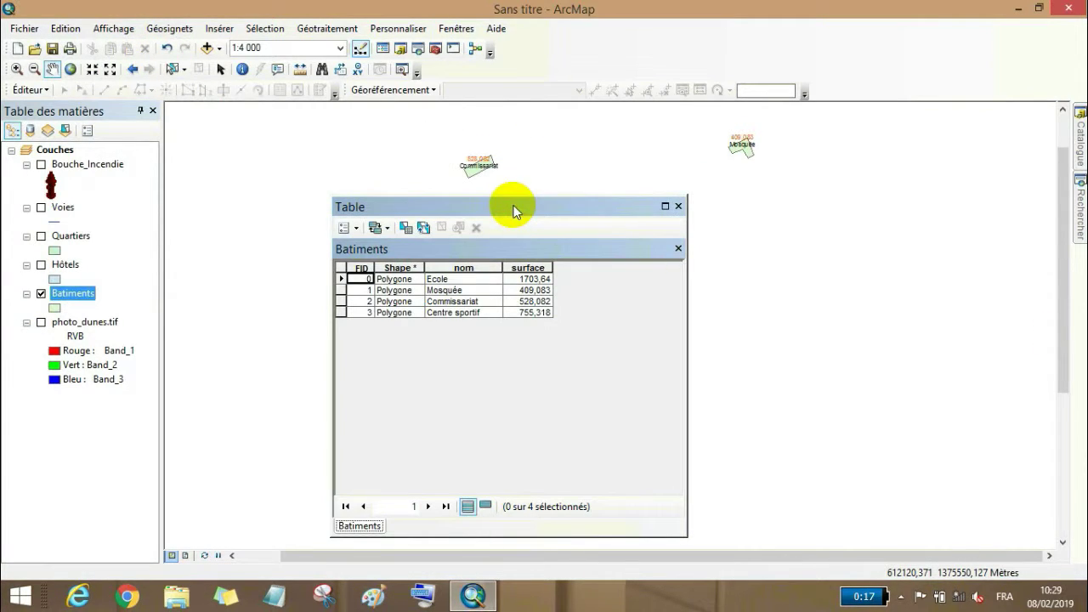
click(678, 205)
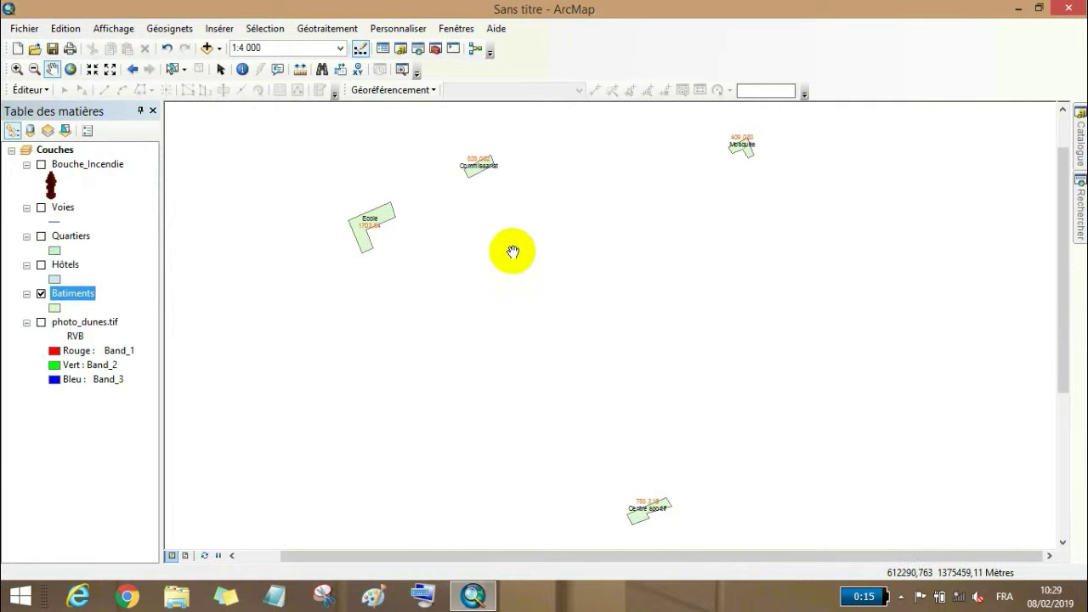
Categorise the Batiments layer symbology by unique values of the nom field and add all values.
right_click(89, 297)
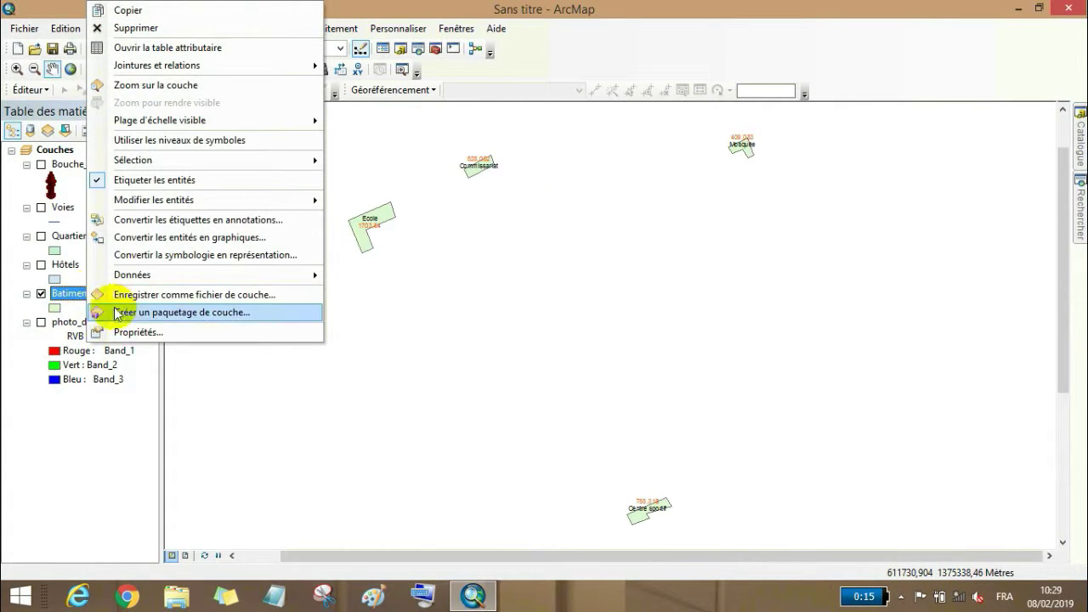
click(139, 332)
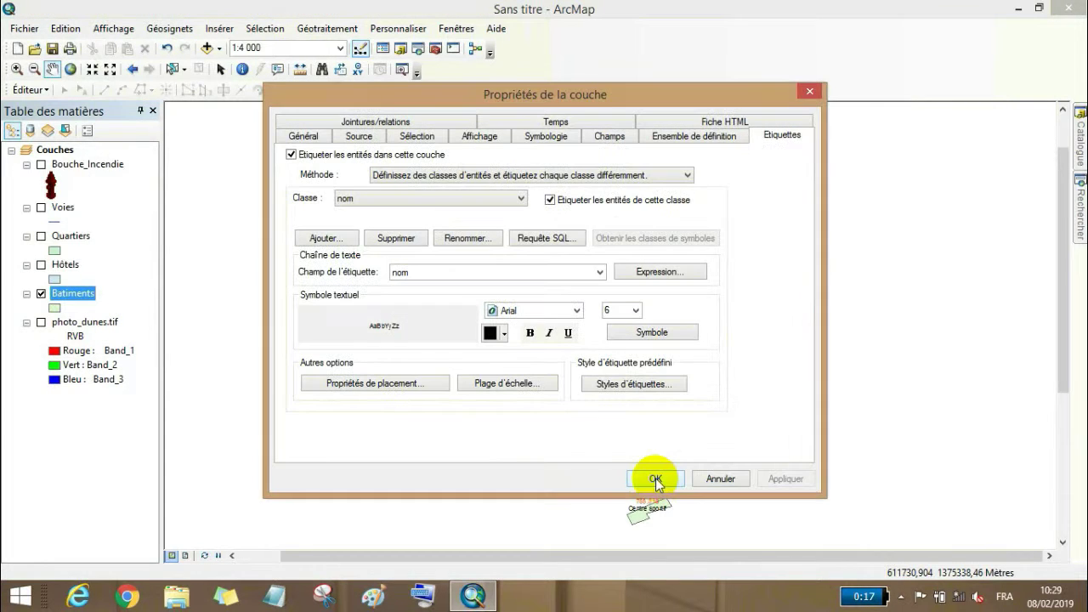
click(536, 139)
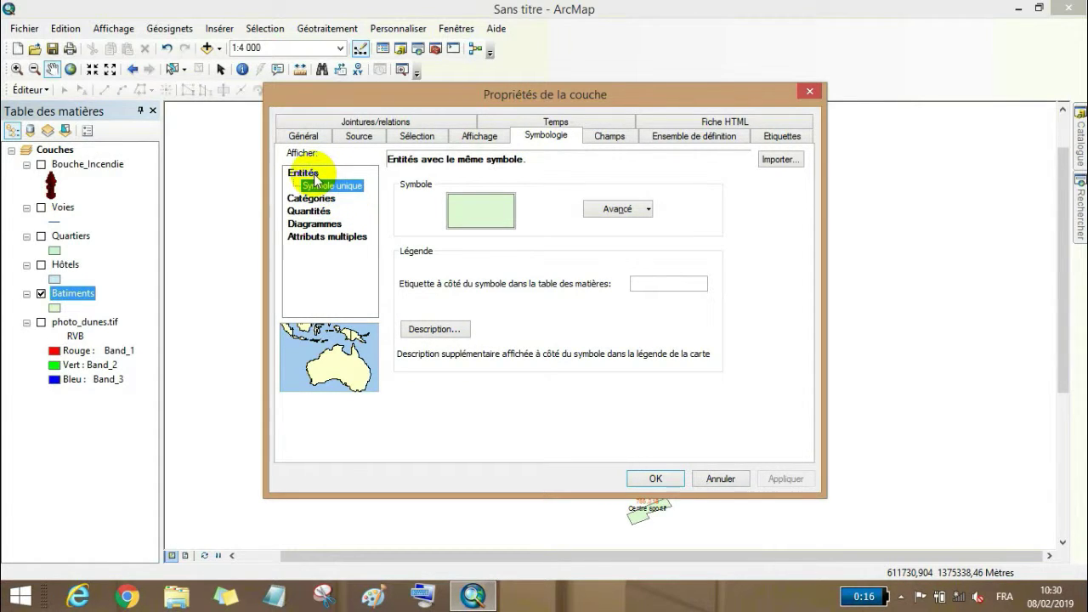
click(312, 198)
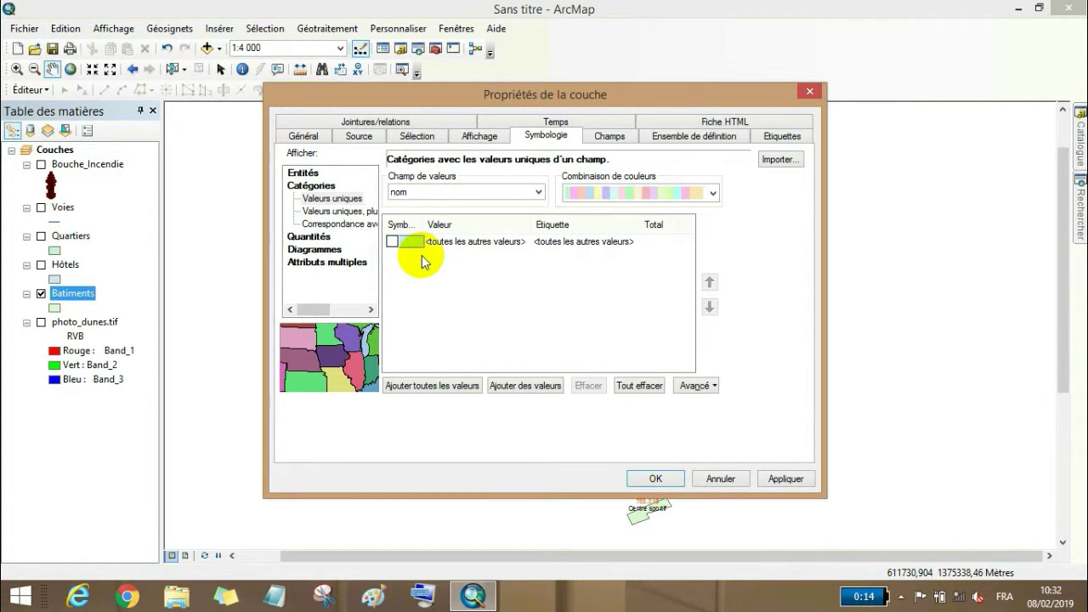
click(445, 389)
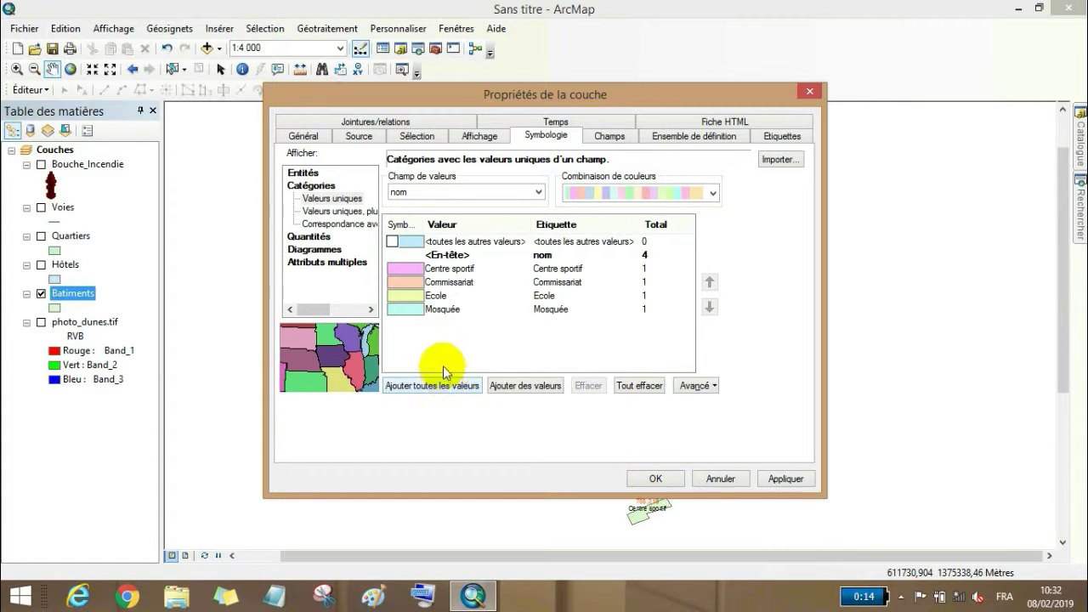
Browse the available colour ramps, and apply and confirm the unique-value symbology of the Batiments layer.
scroll(721, 199, down, 1)
click(714, 194)
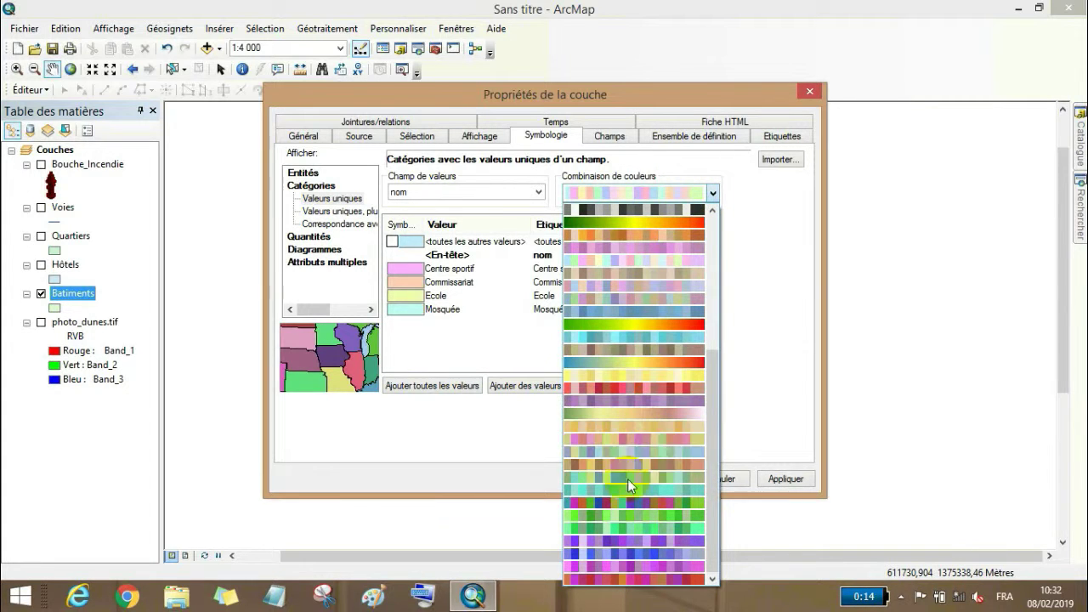
click(782, 389)
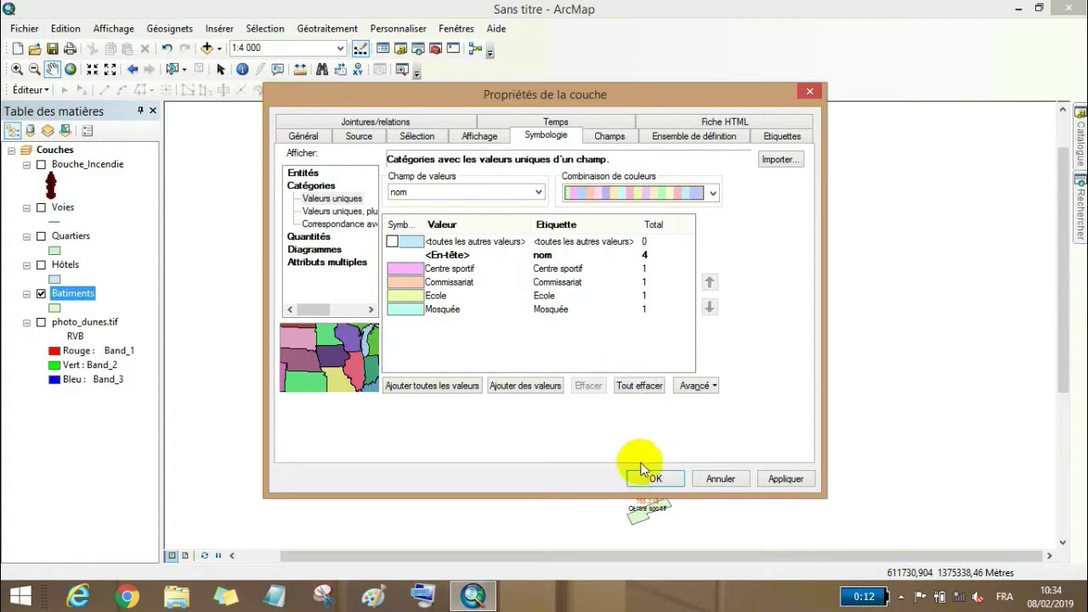
click(786, 479)
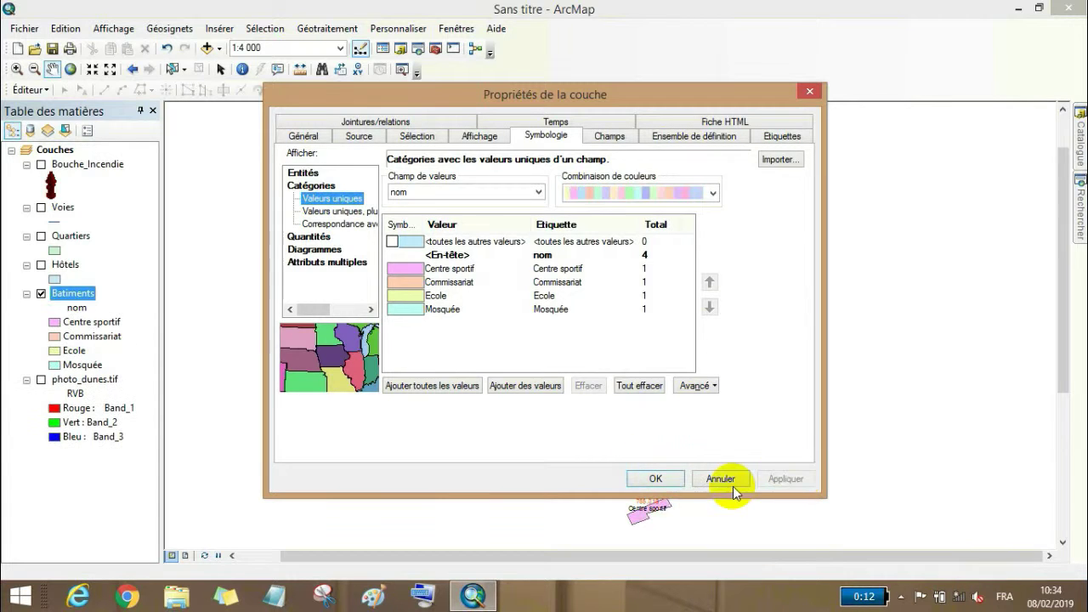
click(674, 481)
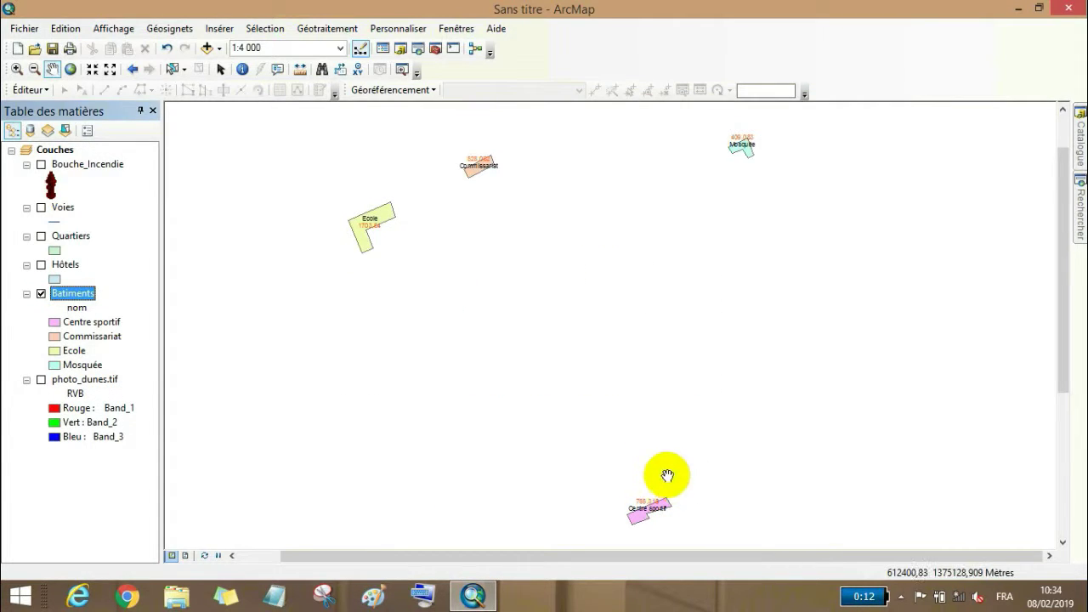
Assign the ESRI Vert symbol to the Commissariat category and set the Ecole category's fill to a stronger yellow.
click(55, 337)
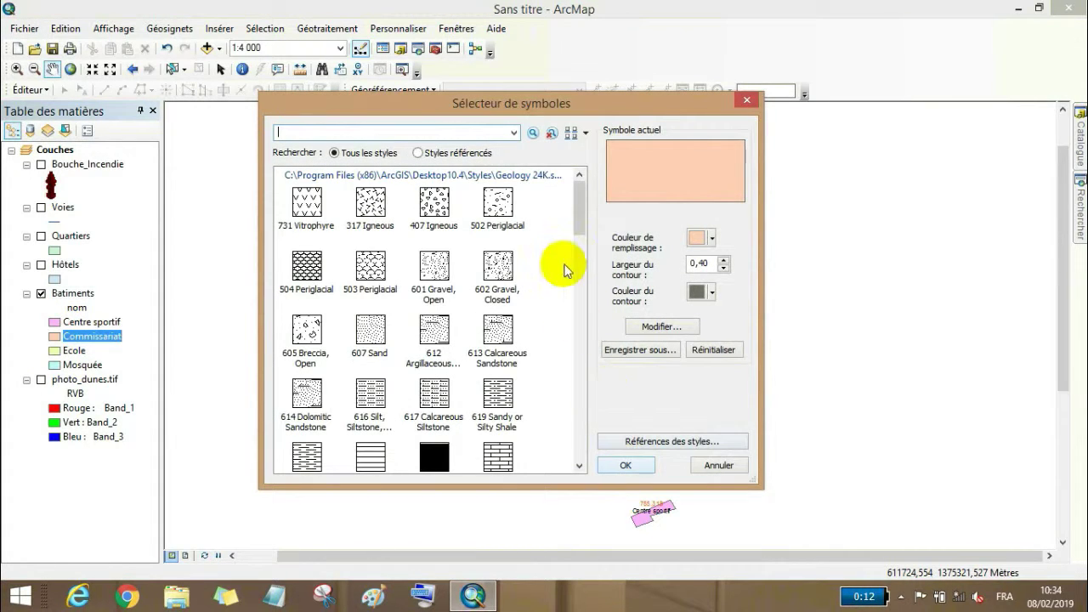
drag(581, 219, 563, 310)
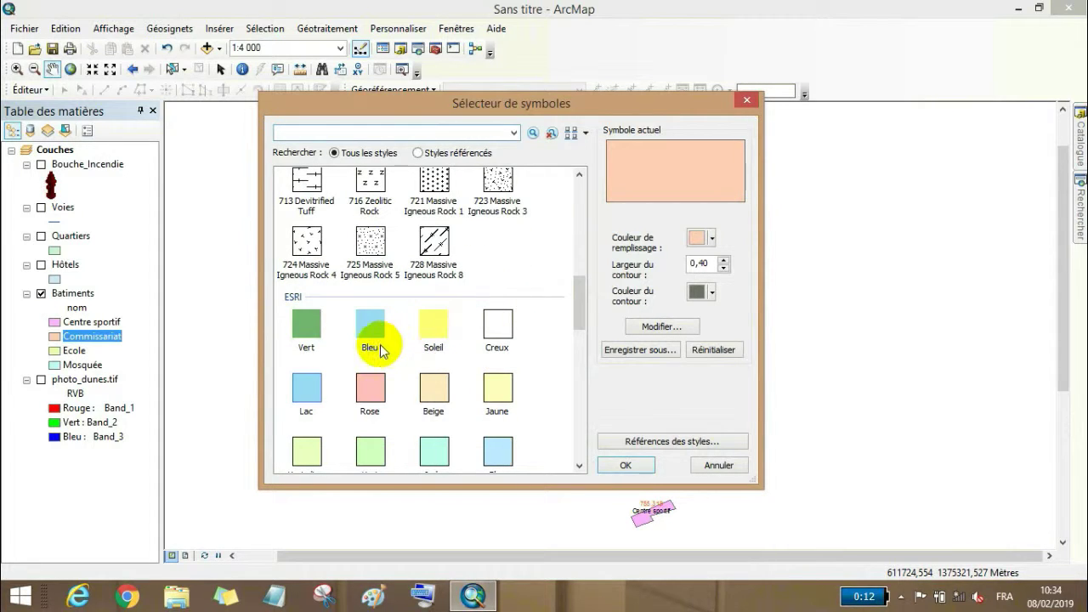
click(307, 339)
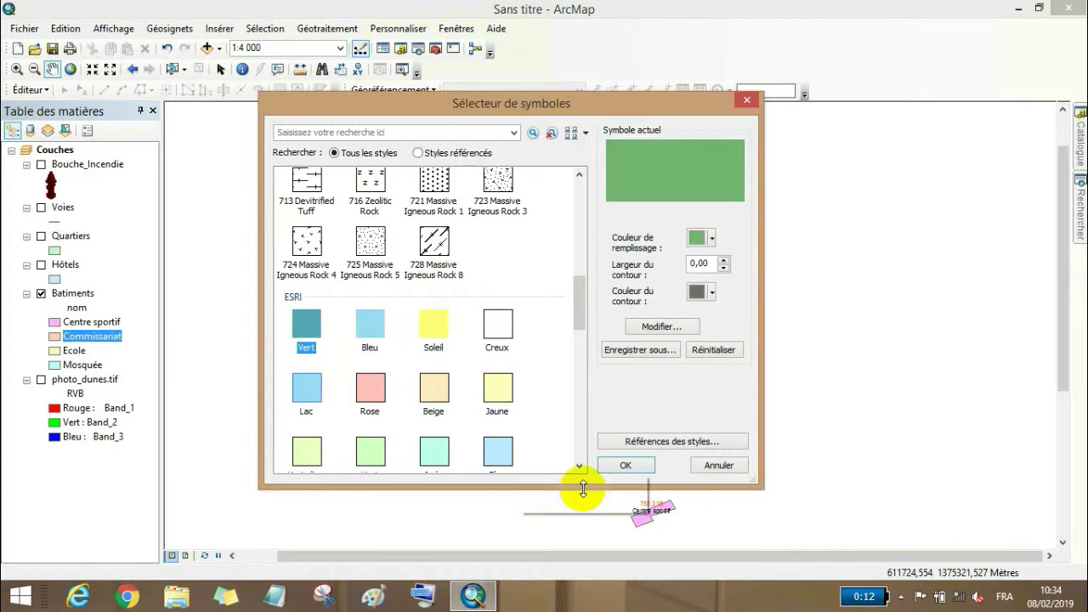
click(603, 463)
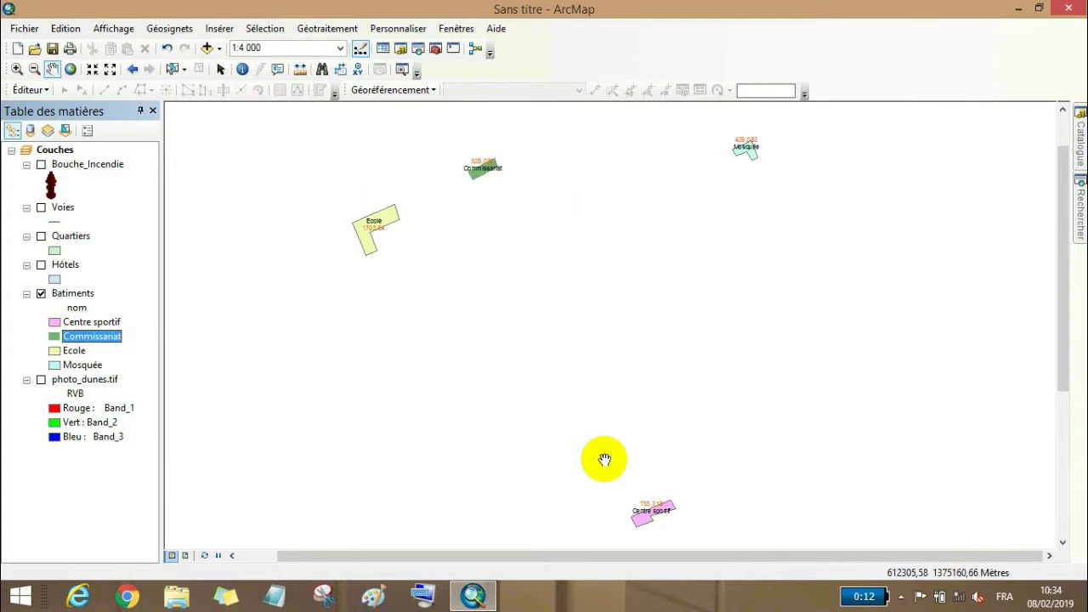
right_click(66, 350)
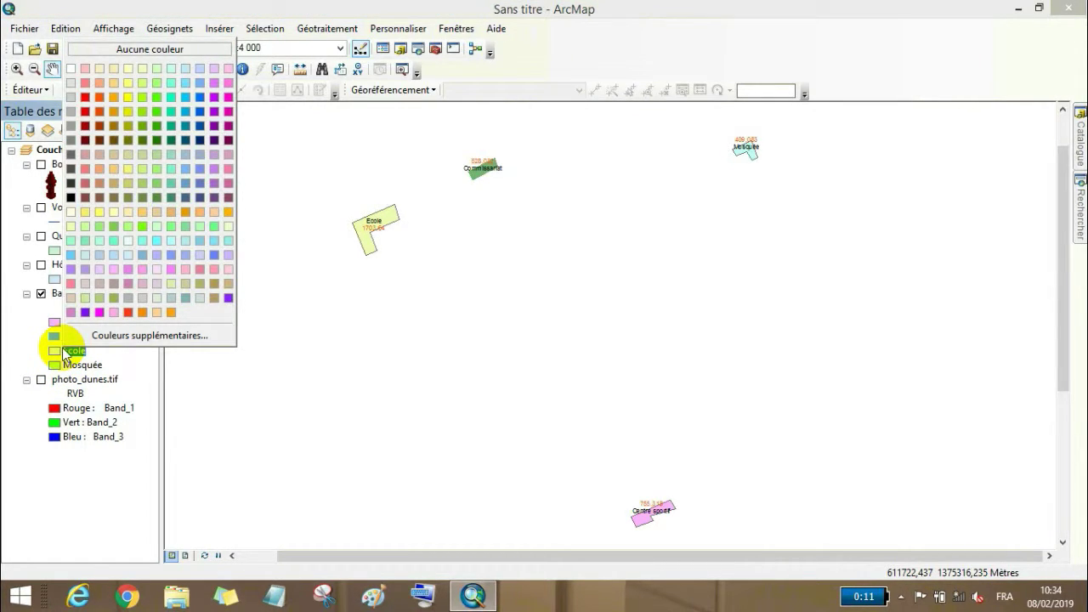
click(129, 168)
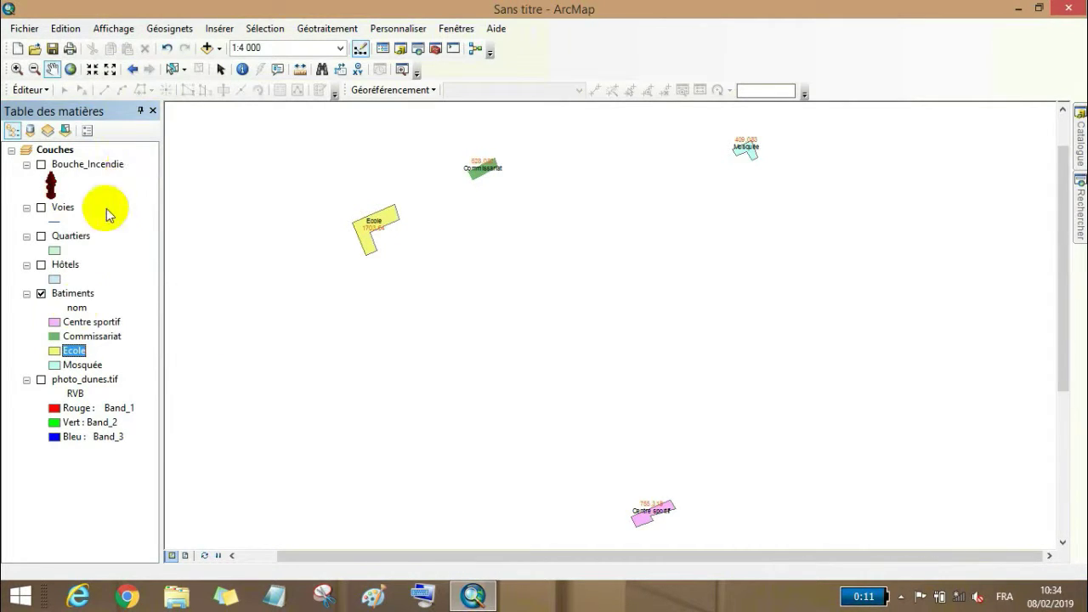